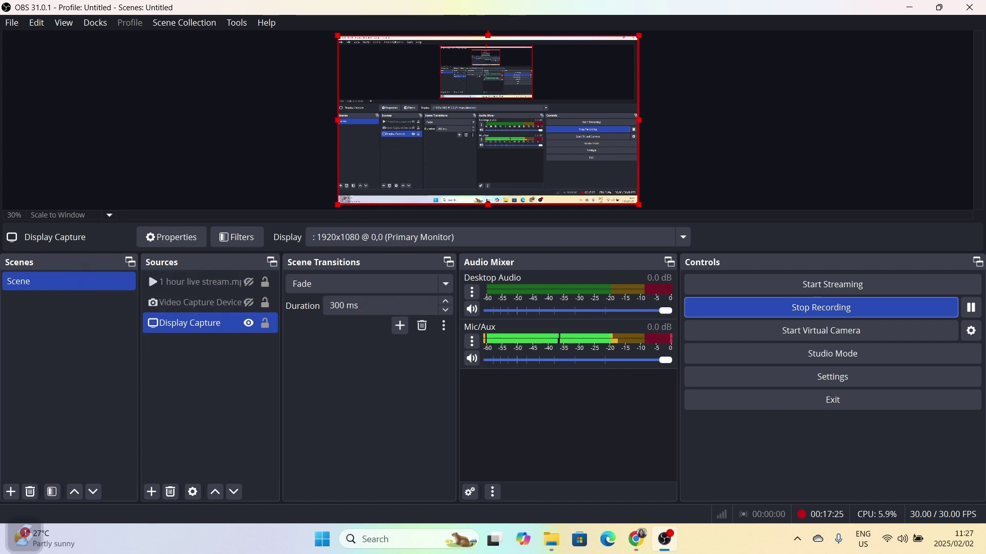
- Add the "1 hour live stream" video from the CapCut Videos folder as an OBS source and pause its playback
left_click(550, 539)
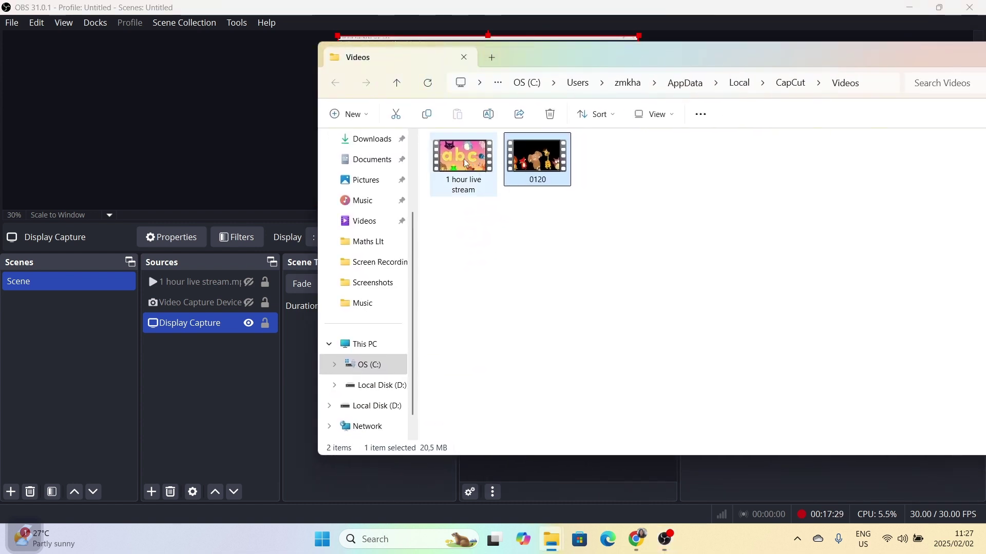
left_click_drag(486, 171, 210, 412)
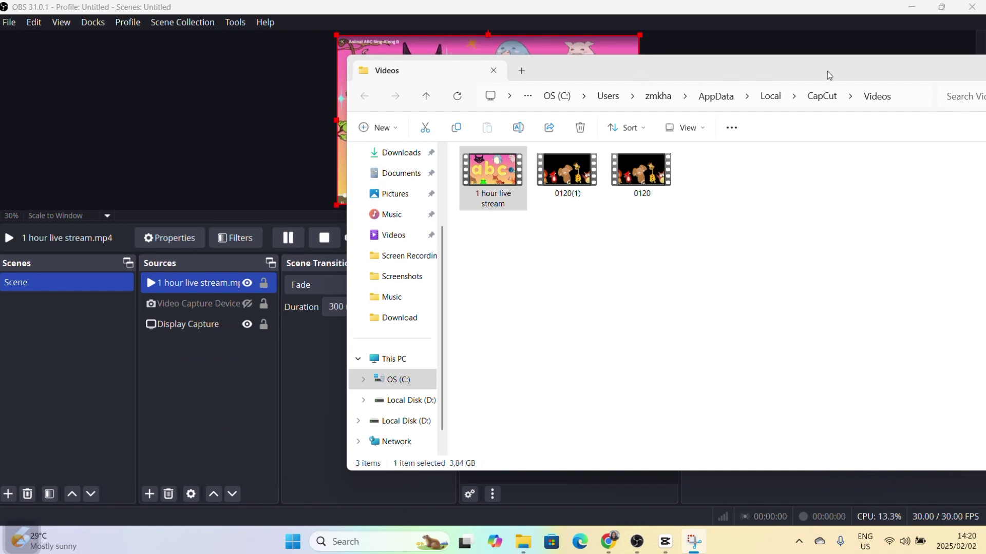
left_click_drag(827, 75, 985, 77)
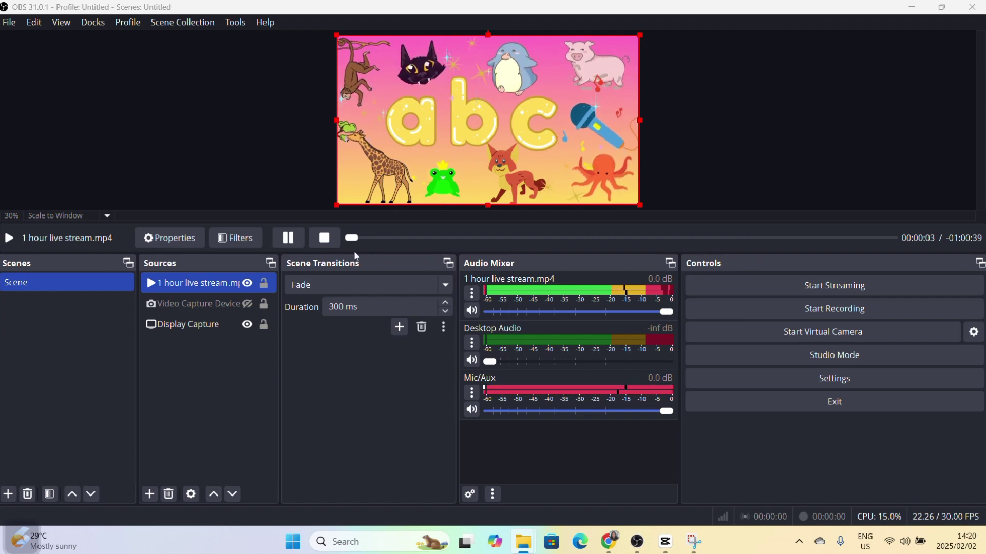
left_click(291, 242)
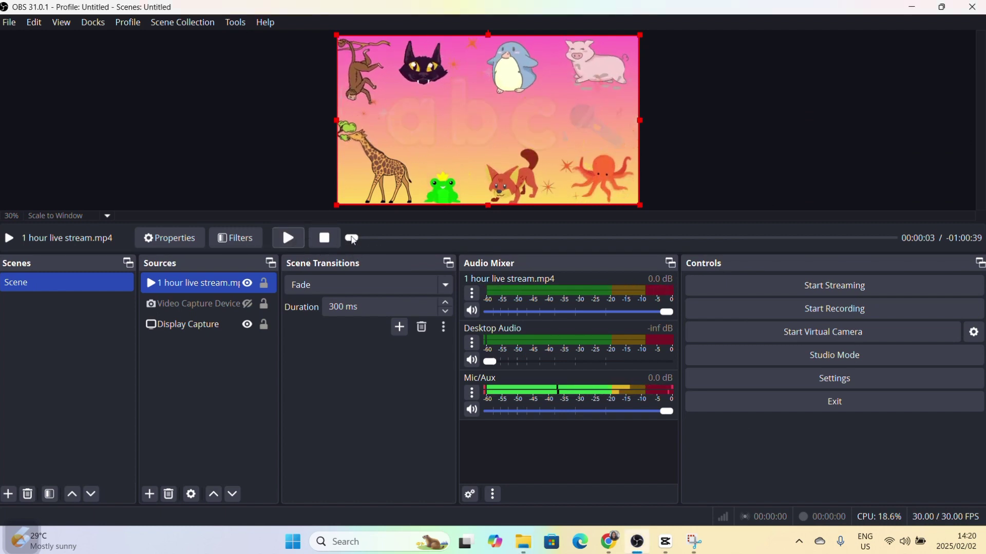
left_click(345, 238)
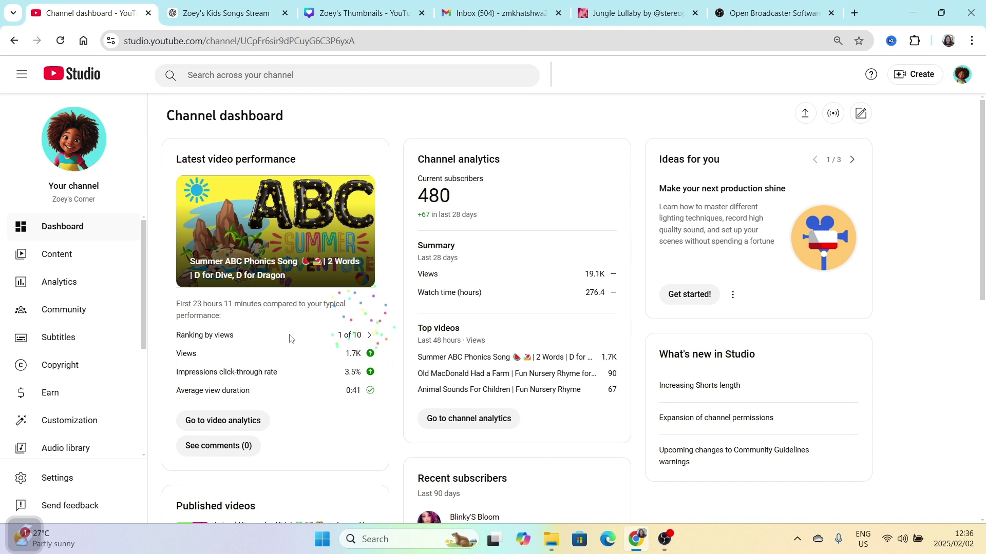
- Switch to YouTube Studio, go live, and schedule a new stream without reusing the previous settings
left_click(907, 77)
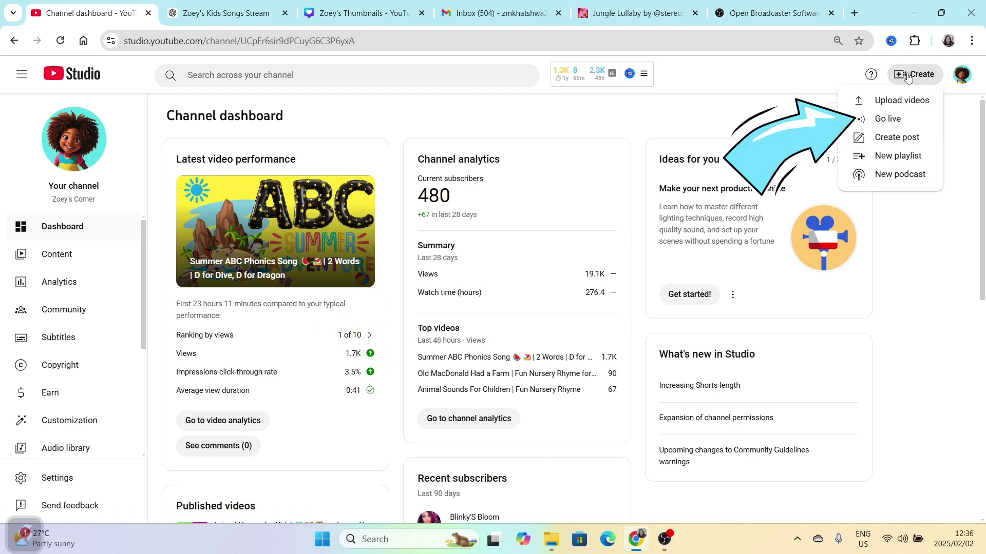
left_click(888, 120)
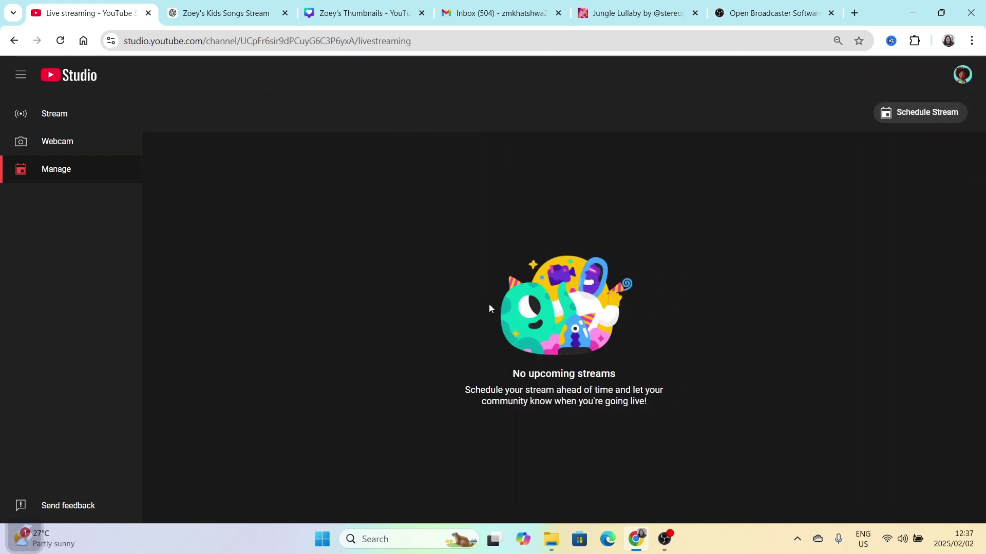
left_click(926, 114)
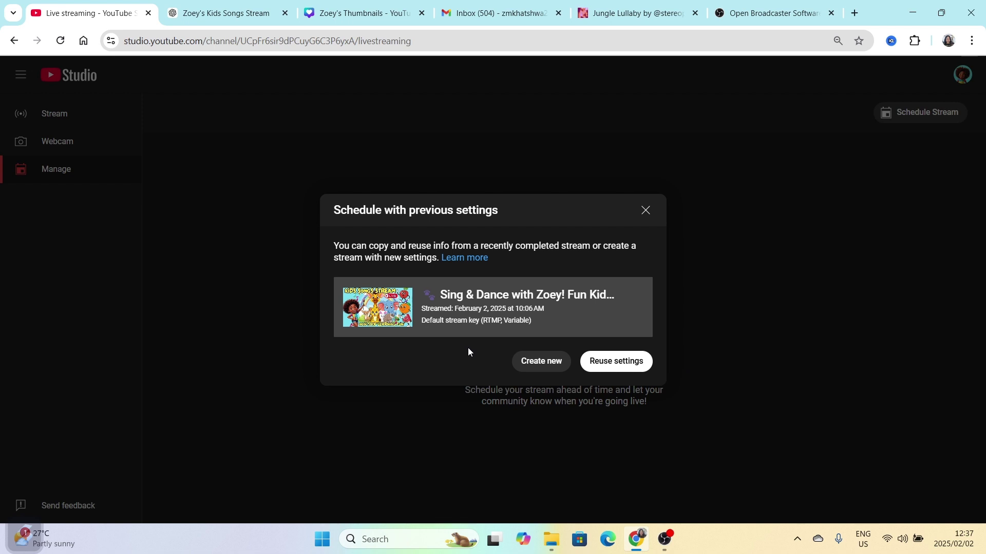
left_click(534, 366)
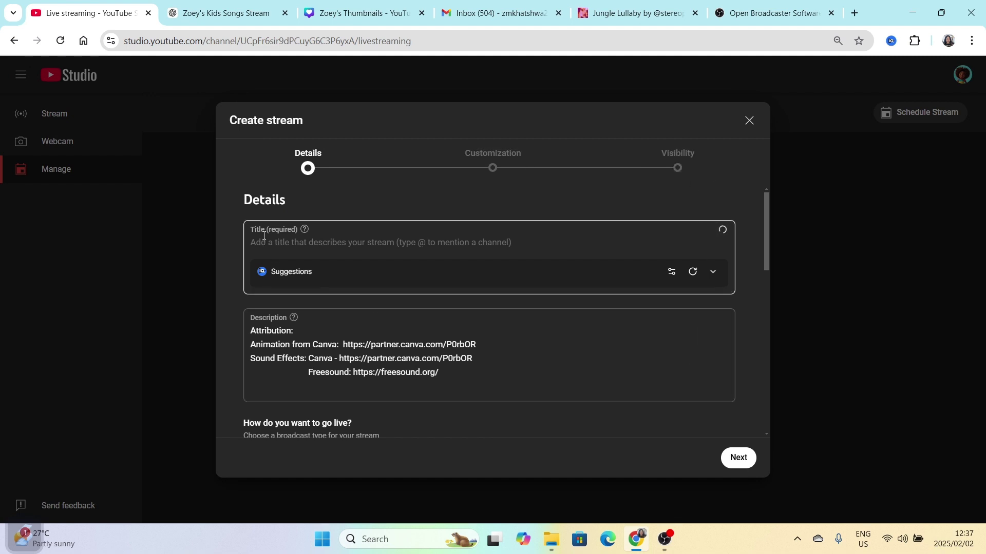
- Copy the title idea "Sing & Dance with Zoey! Fun Kids Songs LIVE!" from the ChatGPT conversation into the stream's title
scroll(264, 244, "down", 1)
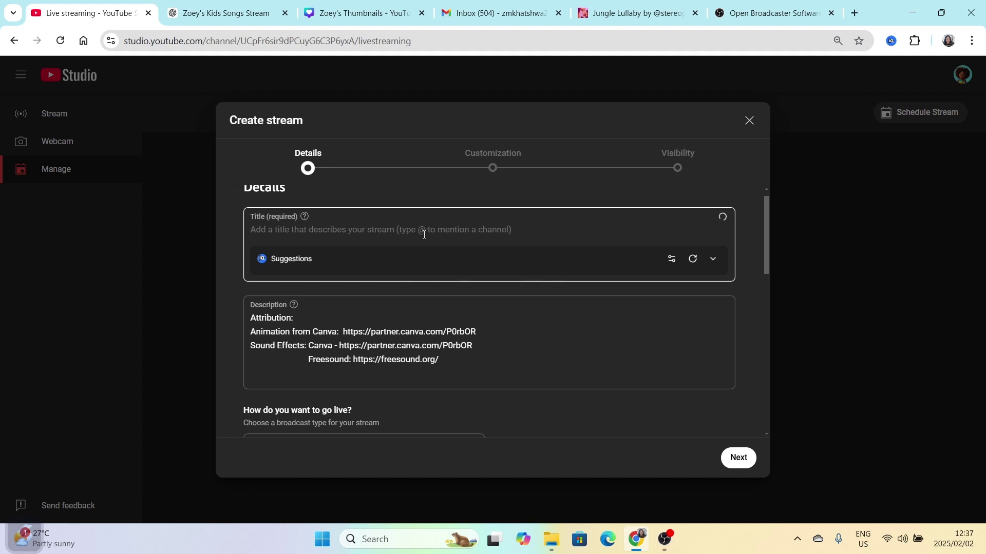
left_click(238, 15)
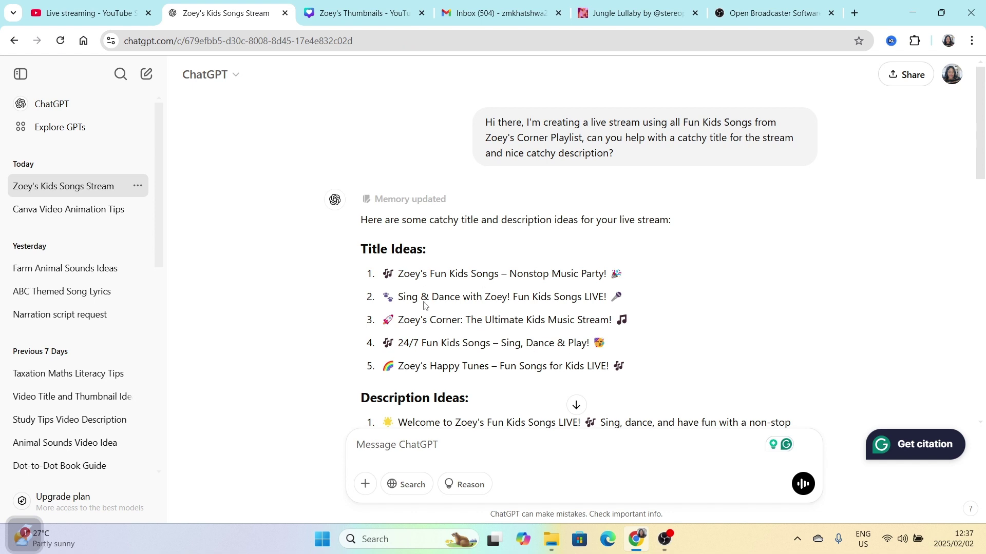
left_click_drag(382, 297, 608, 297)
key("ctrl+c")
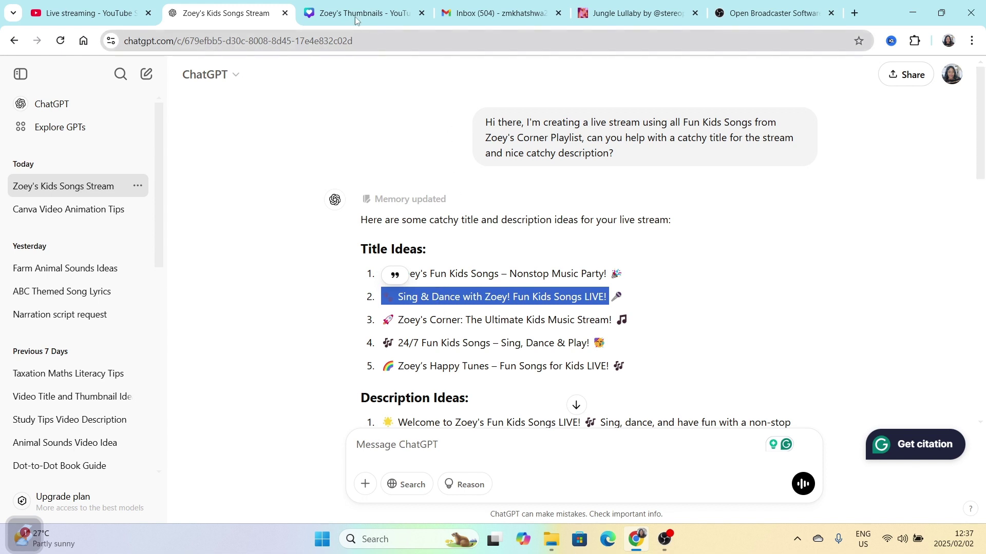
left_click(122, 19)
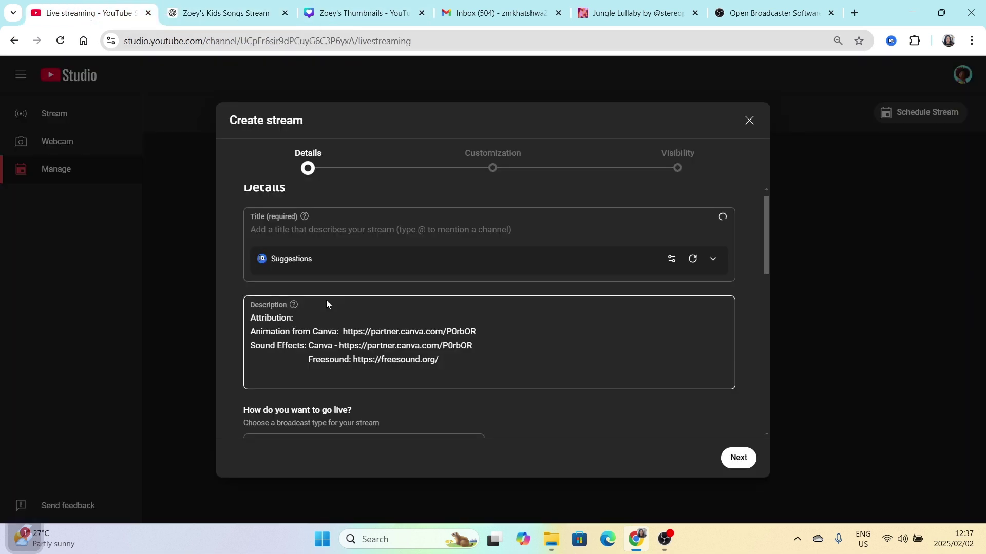
left_click(314, 266)
key("ctrl+v")
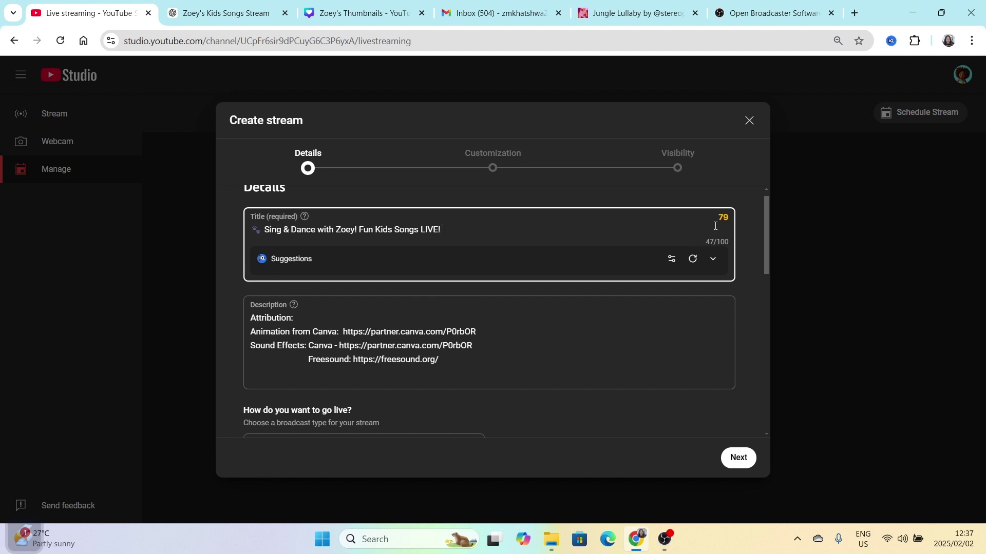
- Set the stream title to ChatGPT's third idea, "Zoey's Corner: The Ultimate Kids Music Stream!", including its emojis
left_click(235, 10)
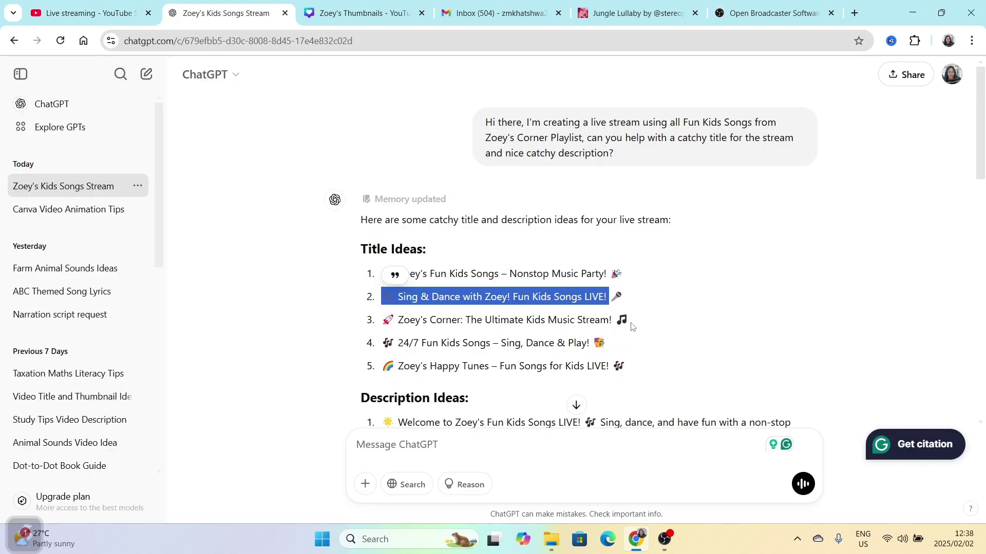
left_click_drag(632, 327, 383, 319)
key("ctrl+c")
left_click(84, 13)
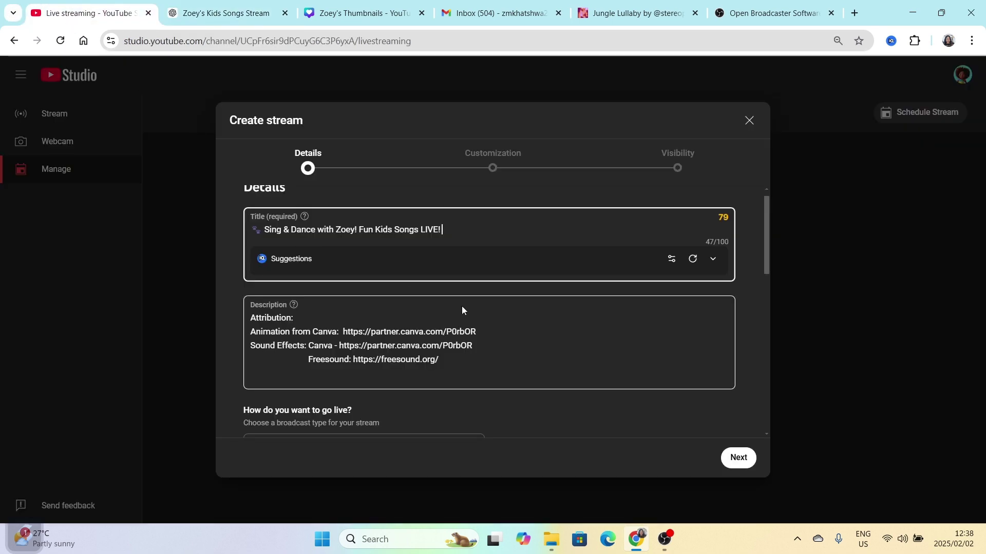
left_click_drag(457, 230, 215, 234)
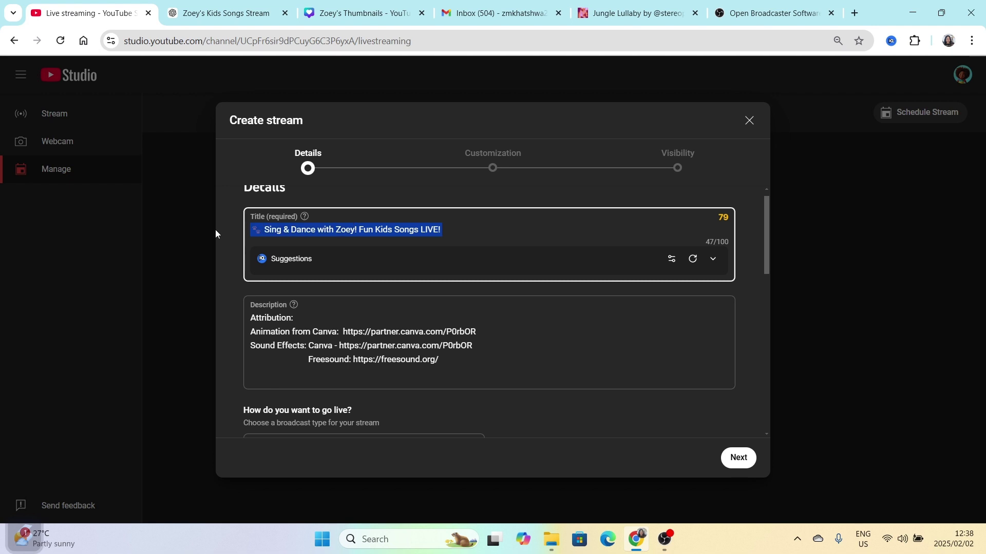
key("ctrl+v")
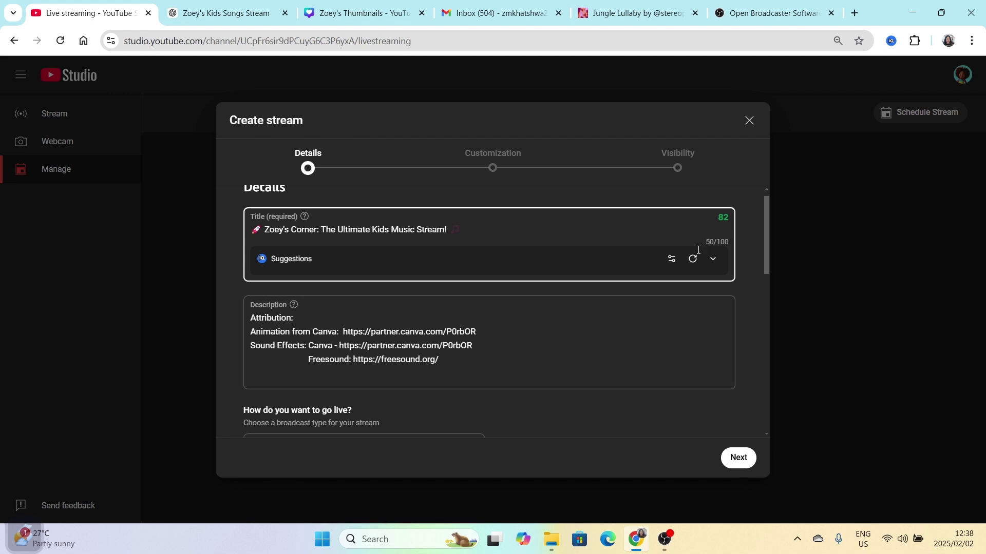
- Insert two blank lines above the Attribution text in the stream description and place the cursor on the first one
scroll(394, 251, "down", 1)
scroll(304, 226, "down", 2)
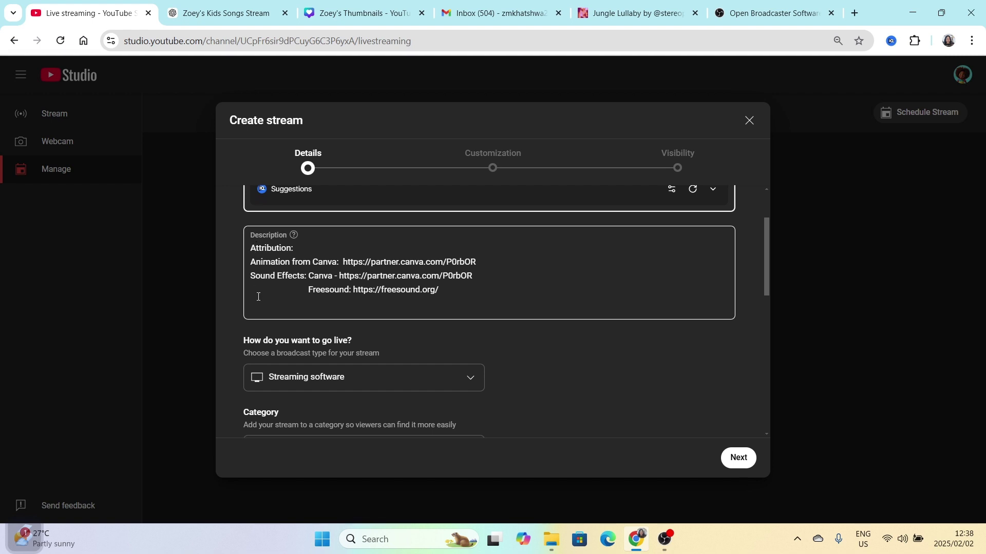
left_click(249, 253)
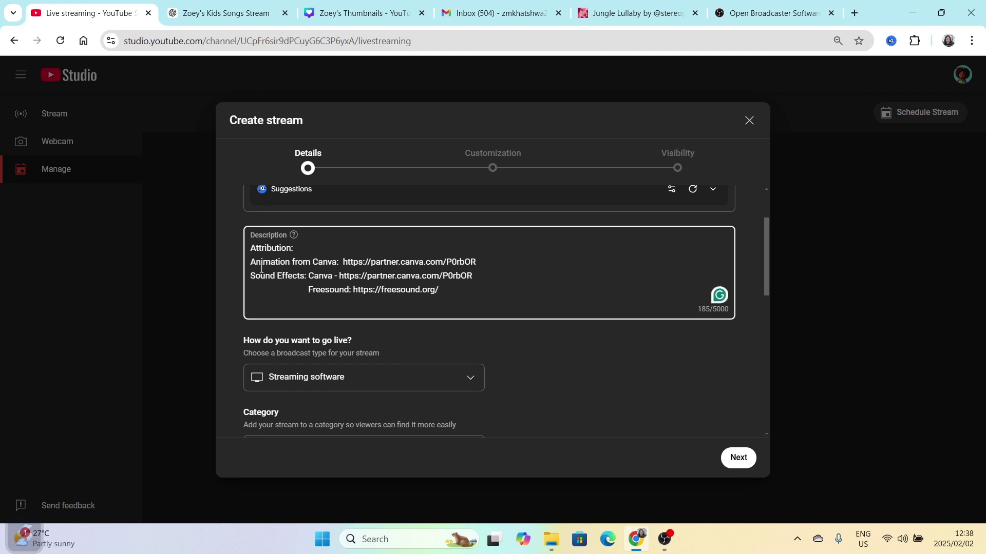
key("Return")
key("Return")
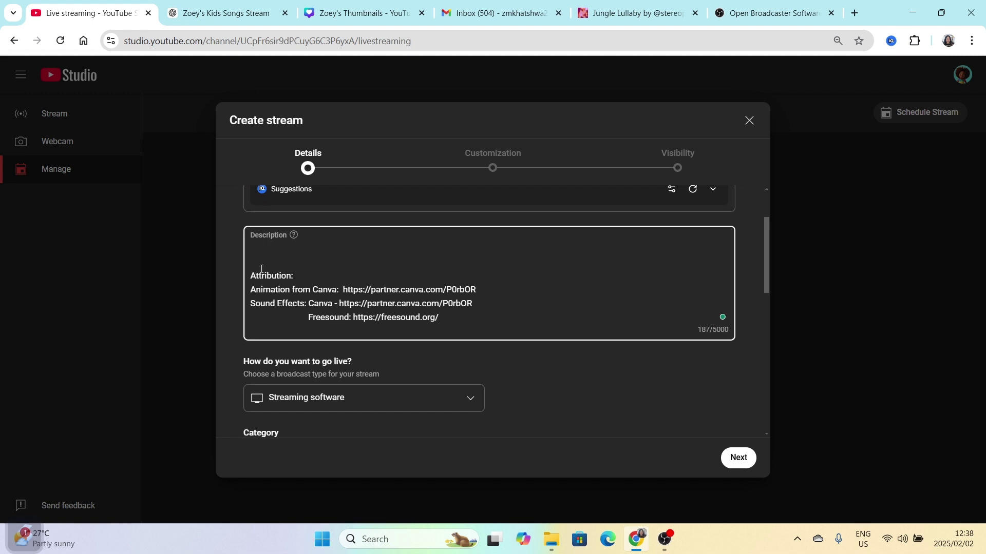
key("Up")
key("Up")
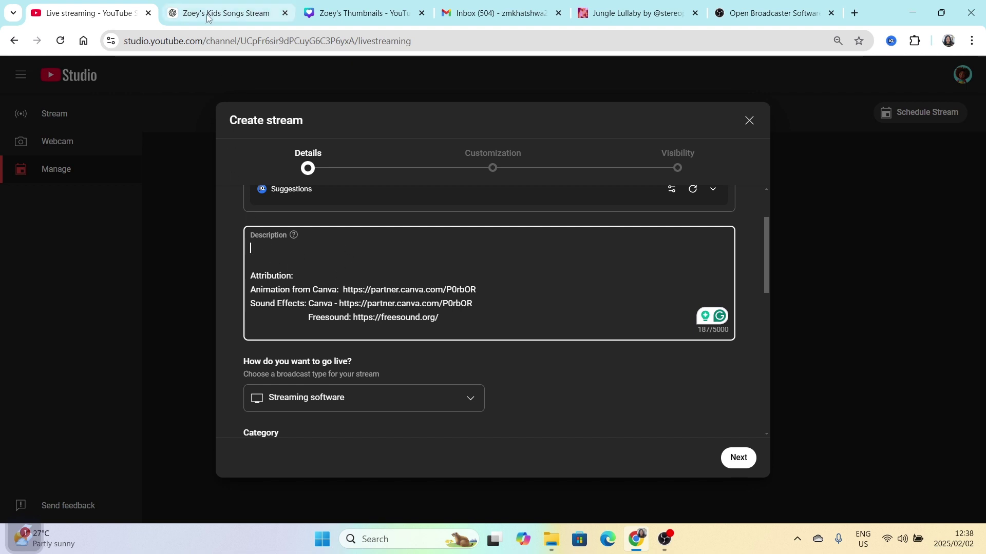
- Copy all three description ideas from the ChatGPT conversation into the stream description above the Attribution text
left_click(226, 13)
scroll(475, 414, "down", 5)
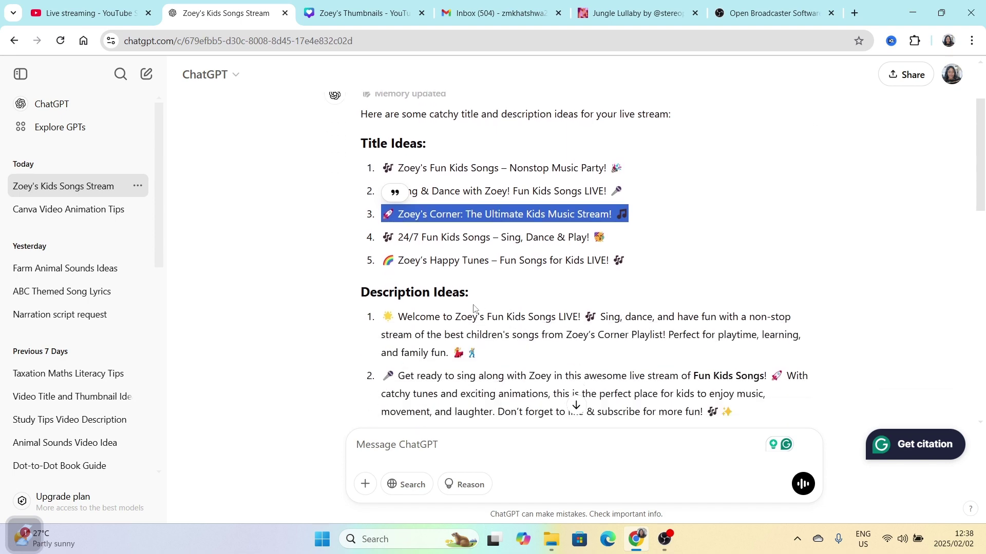
left_click_drag(379, 164, 626, 320)
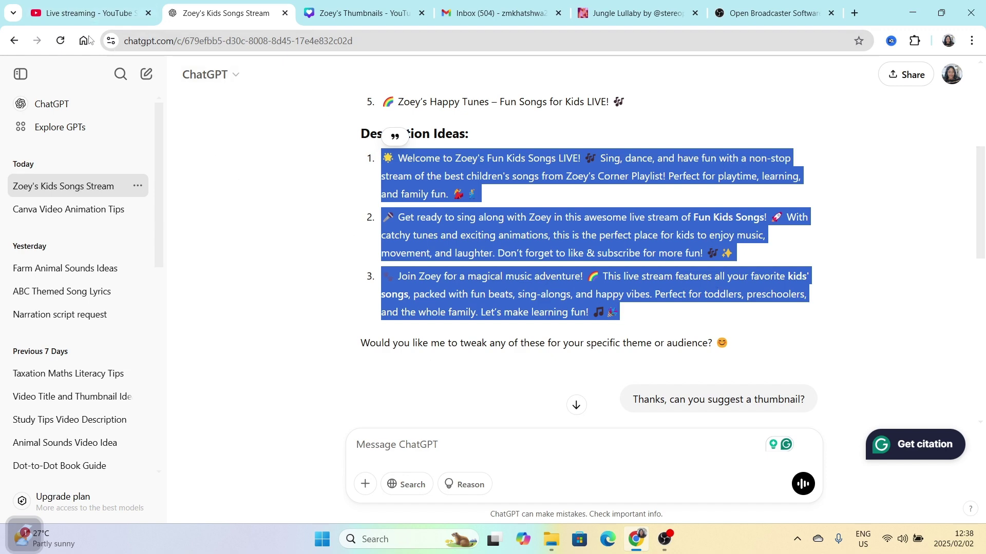
left_click(87, 13)
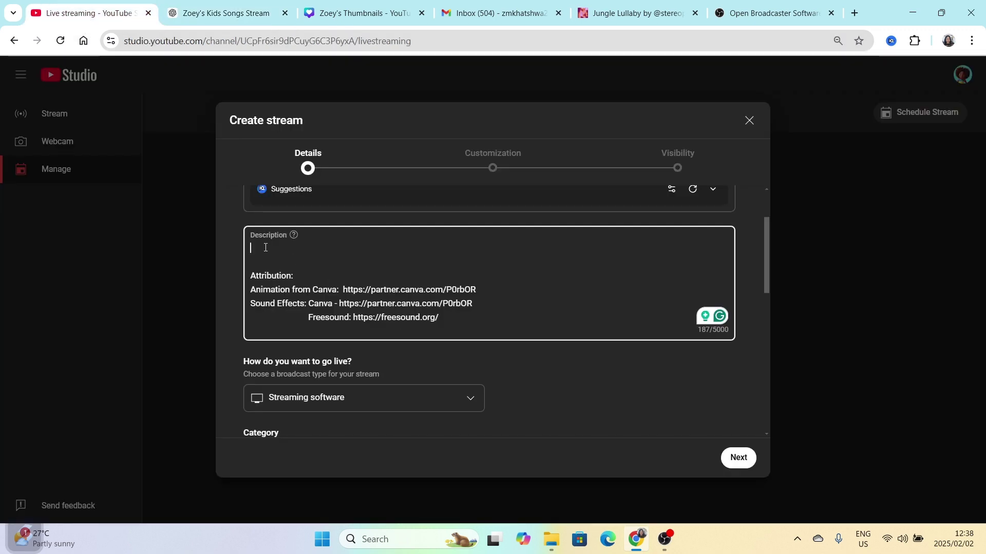
type("🌟 Welcome to Zoey's Fun Kids Songs LIVE! 🎶 Sing, dance, and have fun with a non-stop stream of the best children's songs from Zoey's Corner Playlist! Perfect for playtime, learning, and family fun. 💃🕺  🎤 Get ready to sing along with Zoey in this awesome live stream of Fun Kids Songs! 🚀 With catchy tunes and exciting animations, this is the perfect place for kids to enjoy music, movement, and laughter. Don't forget to like & subscribe for more fun! 🎵✨  🐾 Join Zoey for a magical music adventure! 🌈 This live stream features all your favorite kids' songs, packed with fun beats, sing-alongs, and happy vibes. Perfect for toddlers, preschoolers, and the whole family. Let's make learning fun! 🎶🎉")
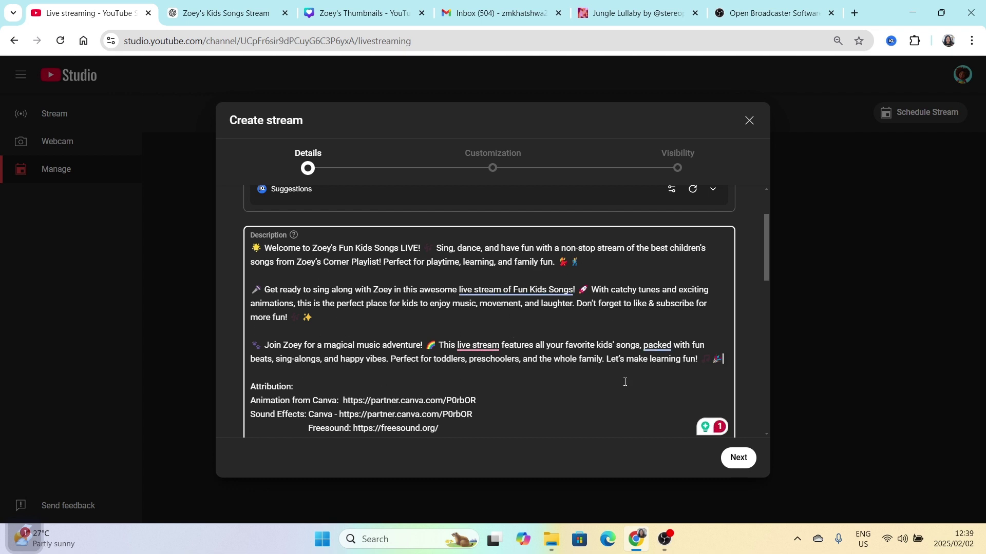
- Choose Streaming software as the stream's broadcast type and set its category to Education
scroll(439, 361, "down", 5)
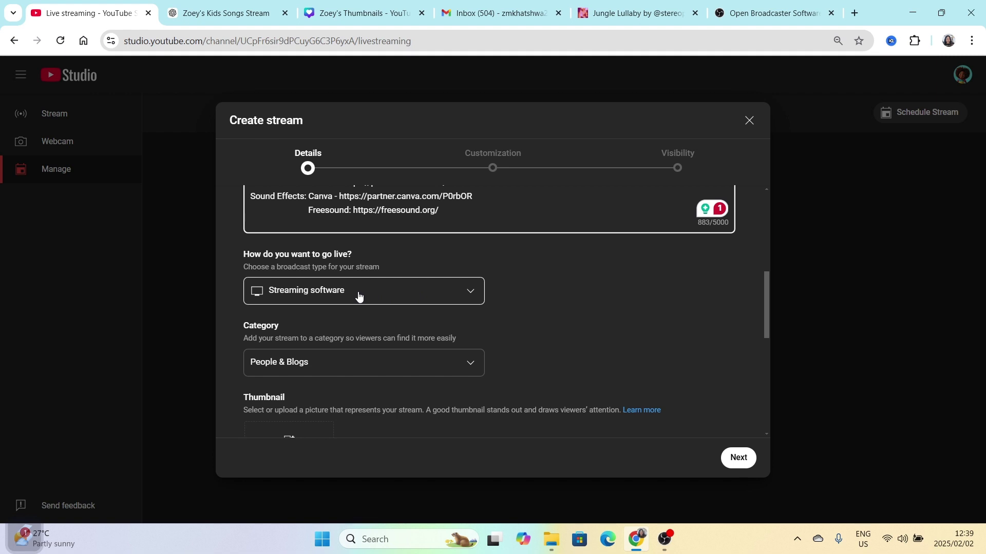
scroll(367, 307, "down", 1)
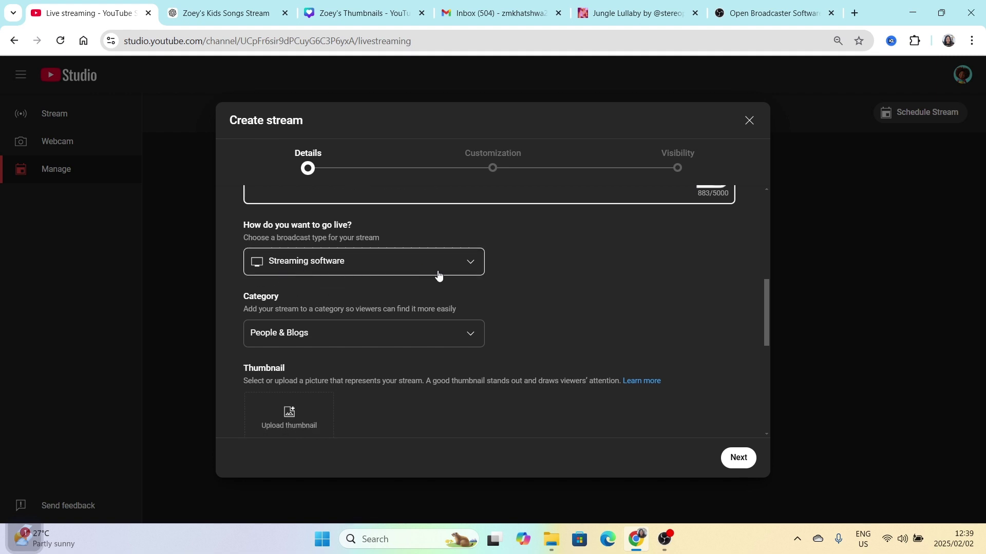
left_click(473, 265)
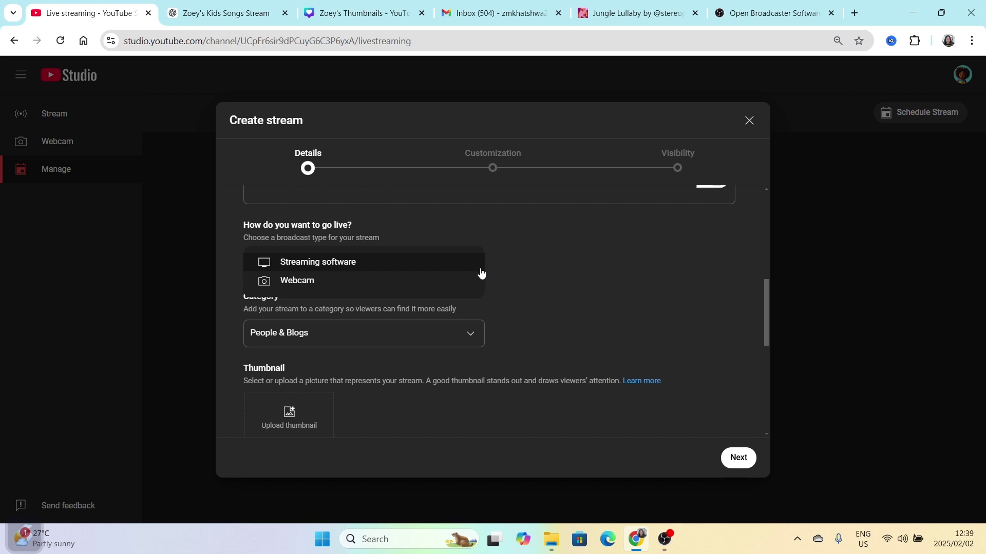
left_click(383, 263)
scroll(390, 303, "down", 1)
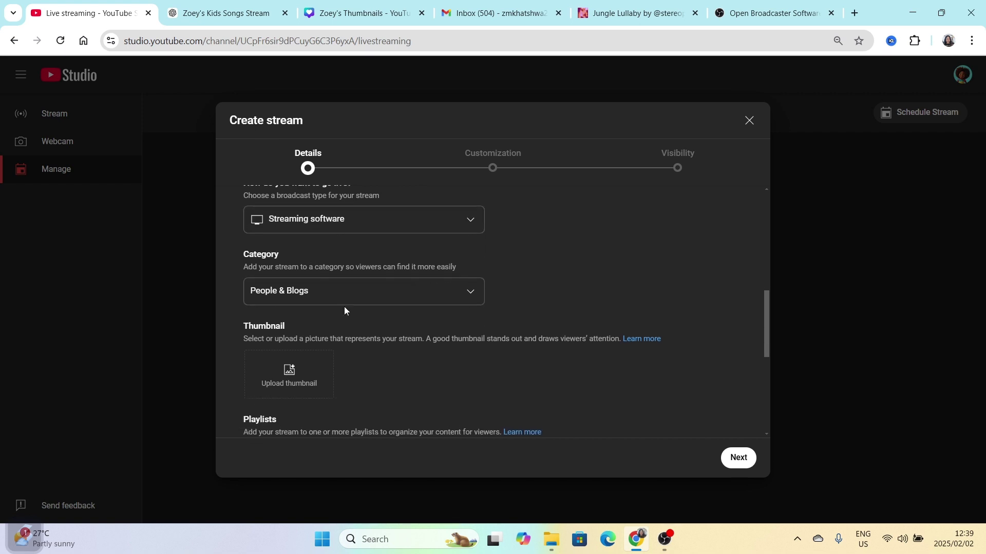
left_click(469, 295)
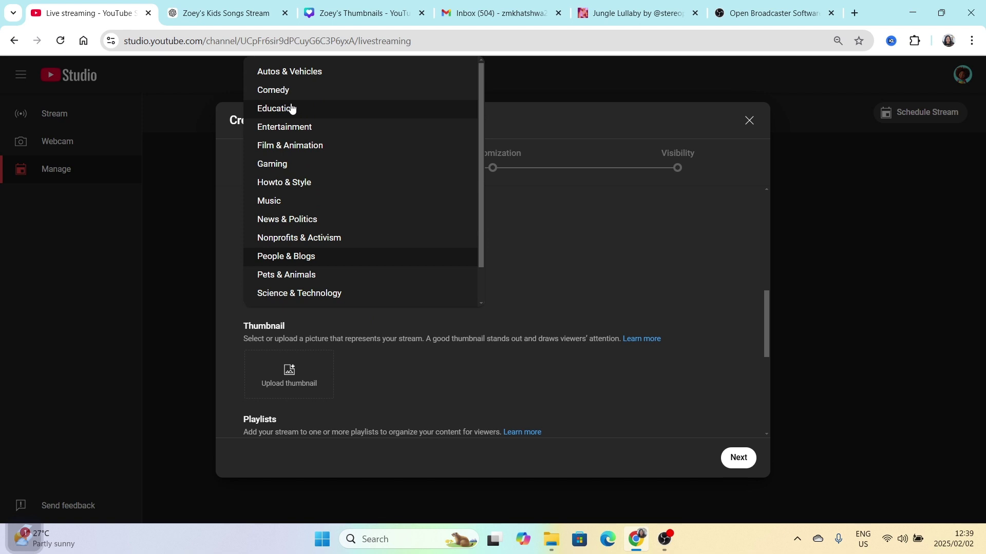
left_click(292, 108)
- Upload the image "Zoey's Thumbnails (69)" from the Downloads folder as the stream's thumbnail
scroll(378, 316, "down", 3)
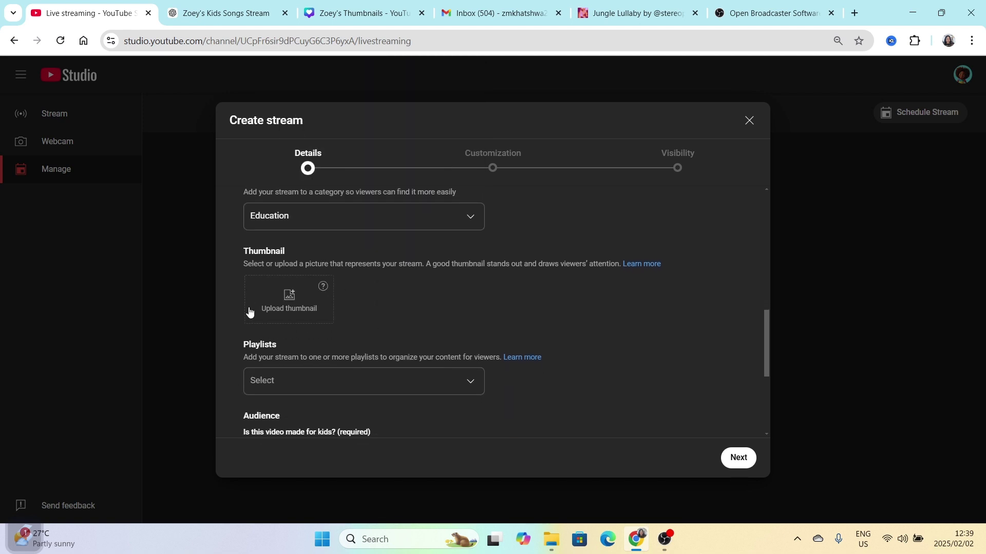
left_click(283, 302)
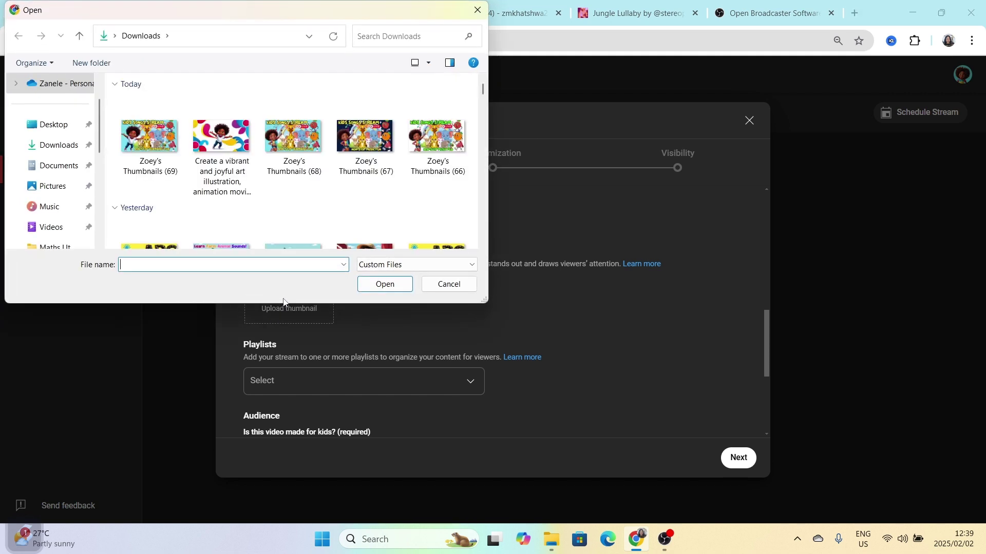
left_click(137, 146)
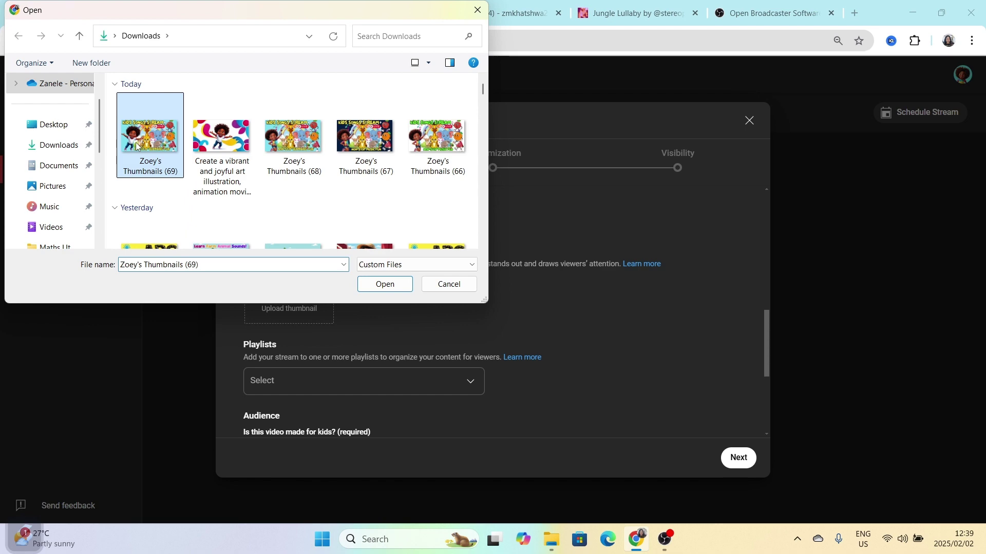
left_click(385, 283)
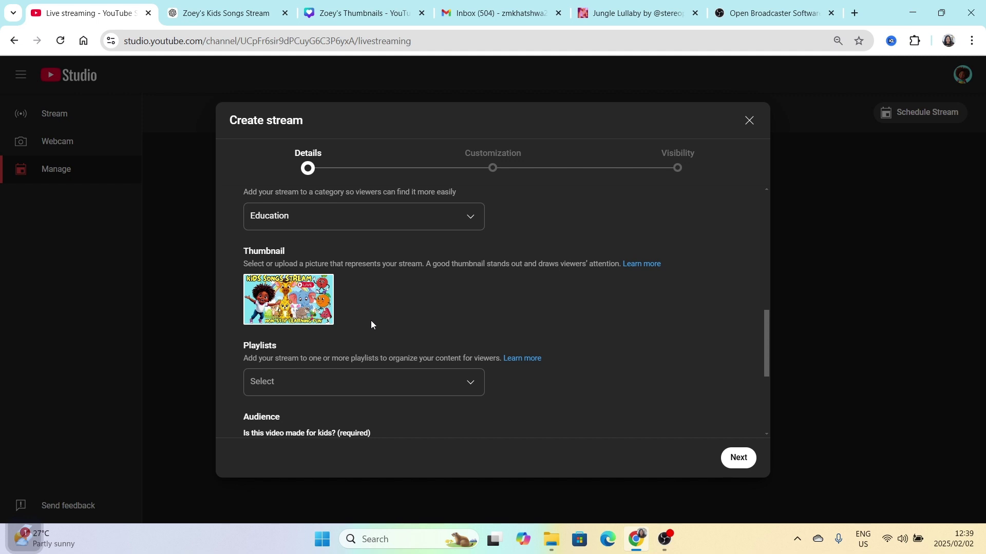
- Add the stream to the playlist "Zoey's Corner: The Ultimate Kids Music Stream!"
scroll(377, 337, "down", 2)
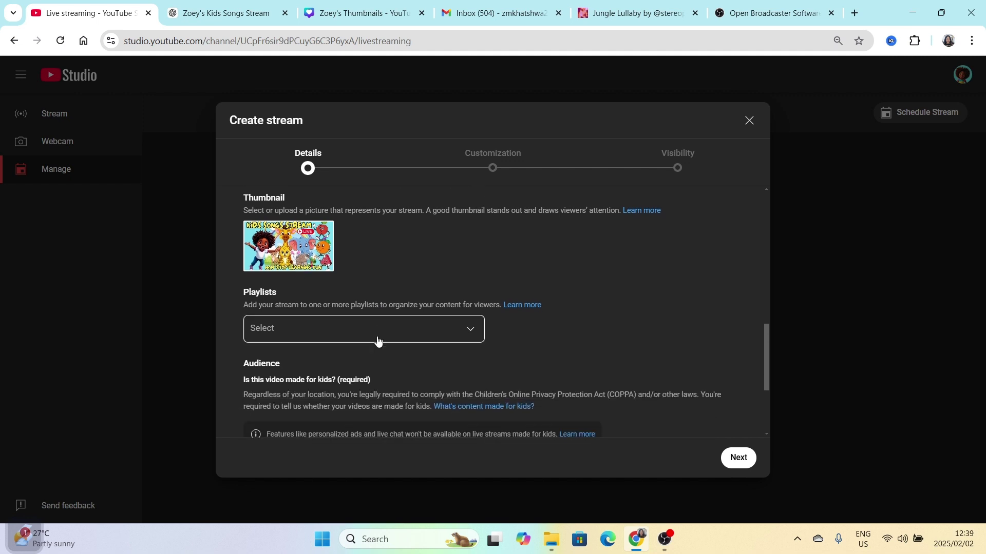
scroll(379, 341, "down", 2)
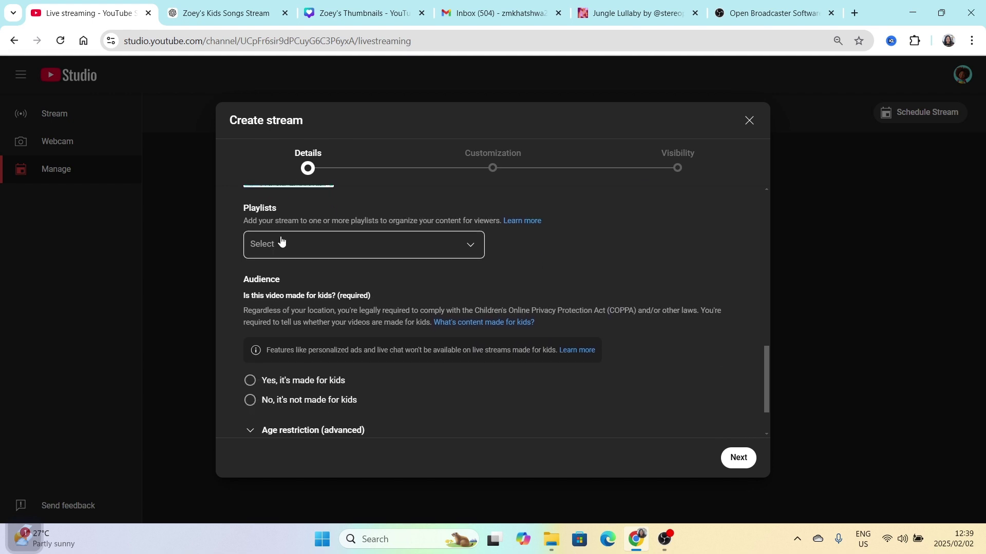
left_click(472, 248)
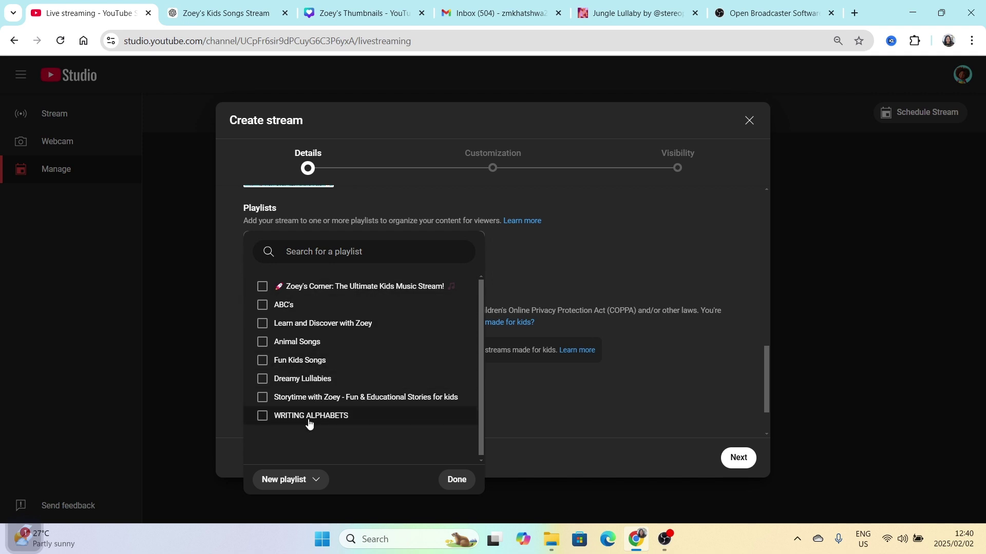
double_click(279, 306)
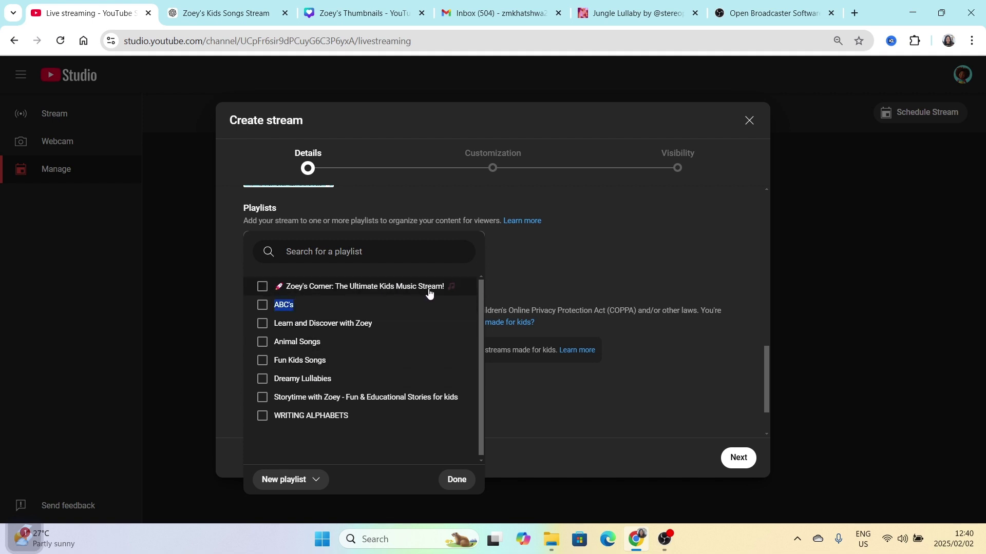
left_click(391, 292)
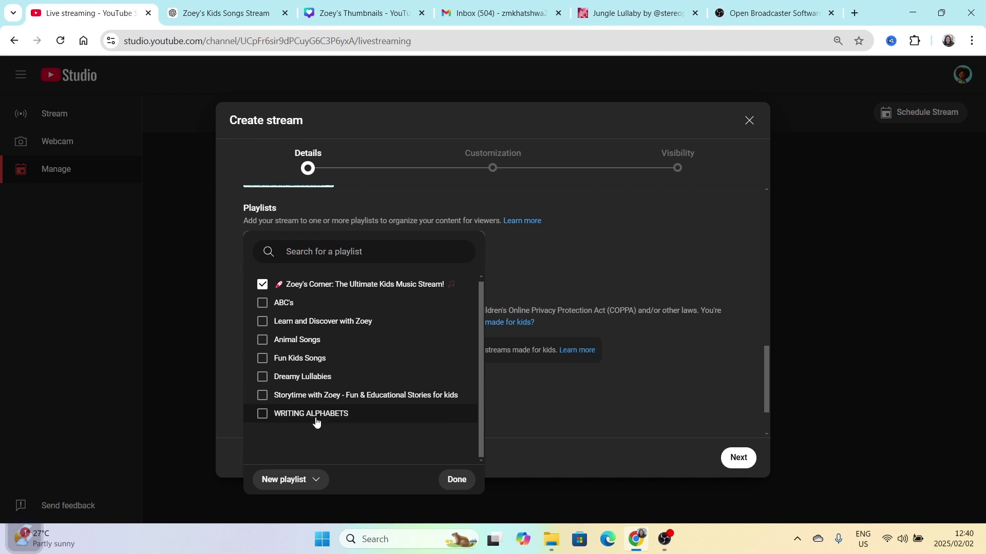
left_click(457, 481)
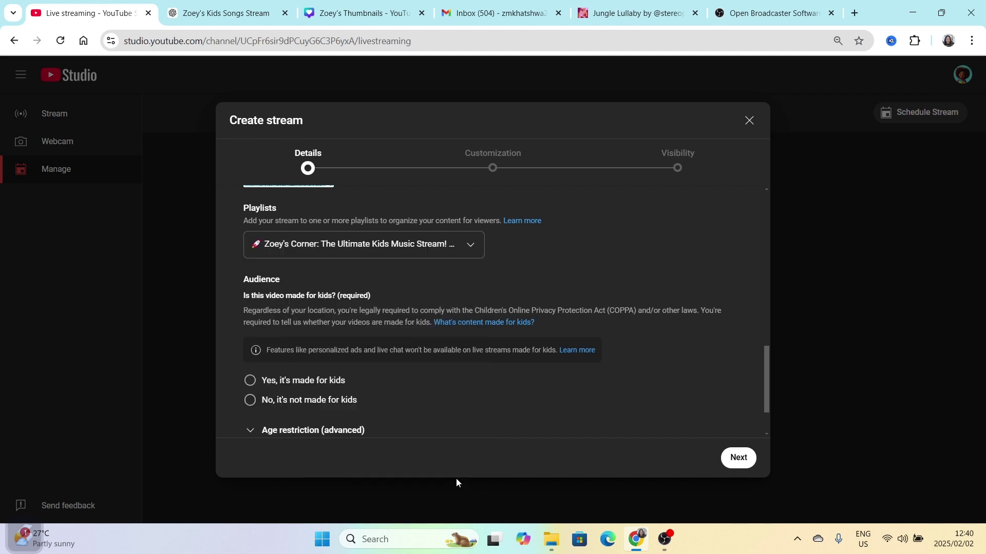
- Declare in the stream's audience settings that the video is made for kids
scroll(358, 338, "down", 1)
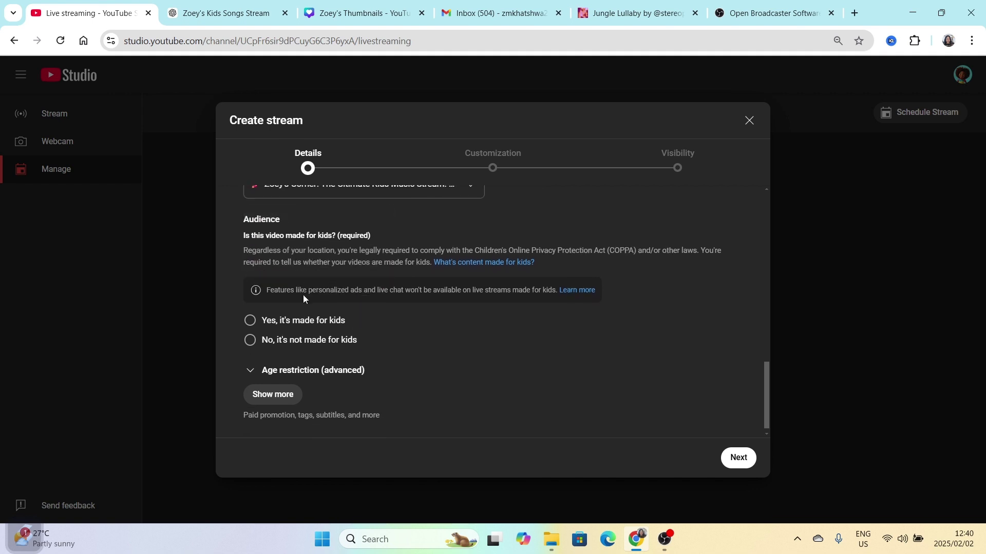
left_click(250, 322)
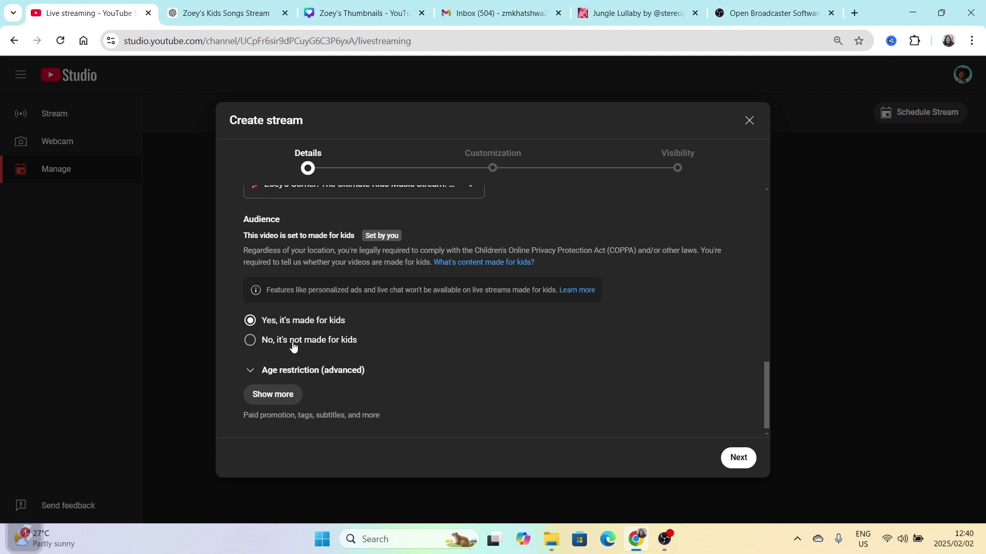
scroll(310, 360, "down", 1)
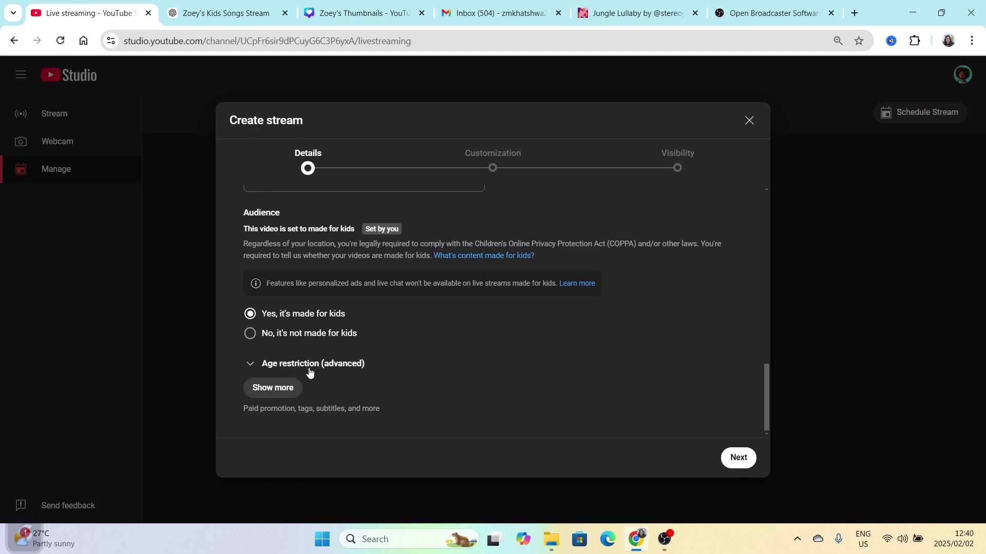
- Expand the additional stream details and answer Yes to the altered content question
left_click(278, 389)
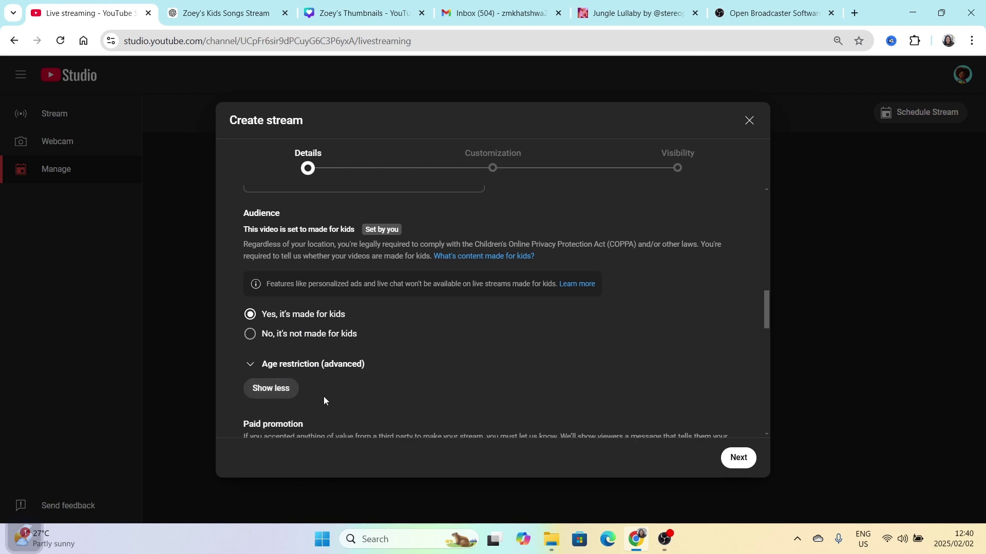
scroll(323, 396, "down", 3)
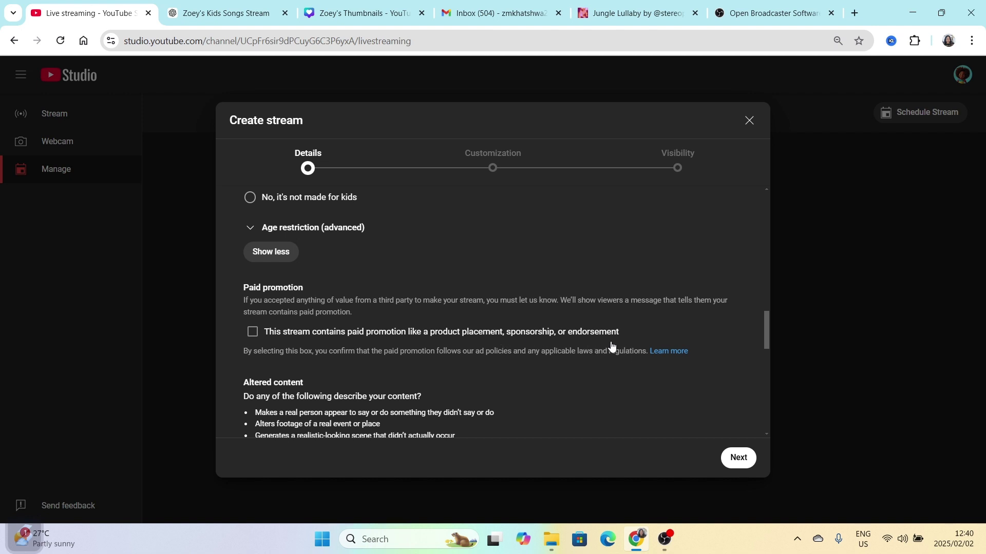
scroll(388, 296, "down", 1)
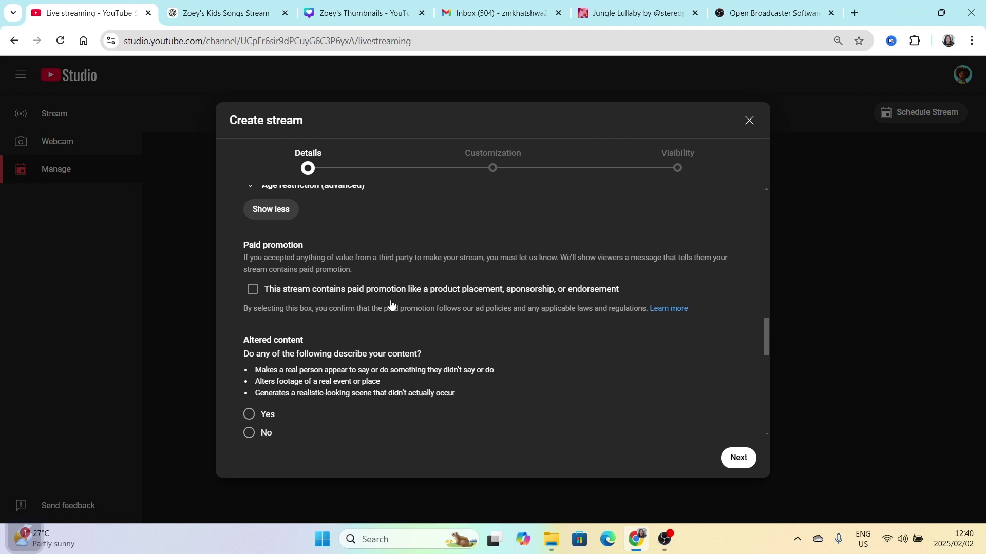
scroll(405, 335, "down", 1)
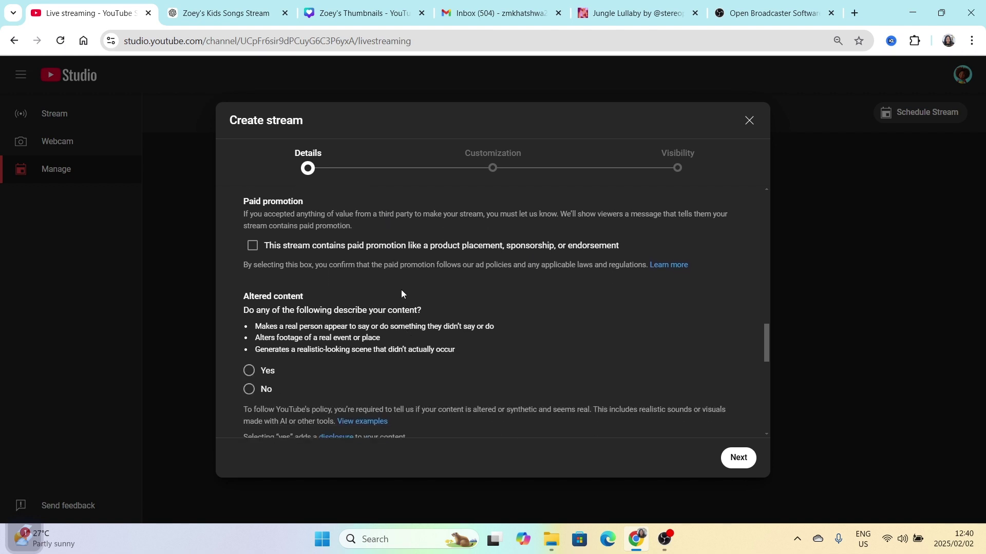
scroll(401, 290, "down", 1)
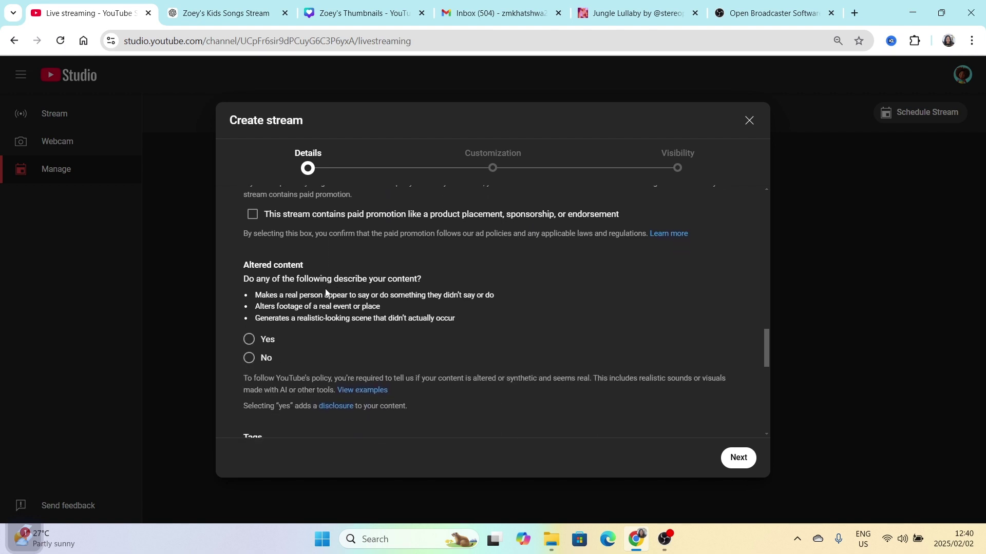
scroll(319, 289, "down", 1)
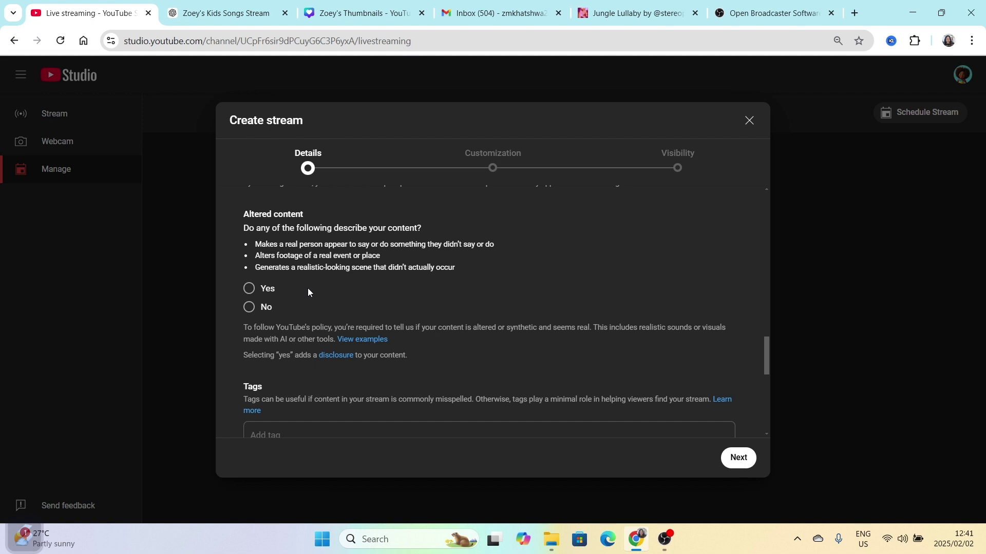
left_click(250, 288)
scroll(335, 327, "down", 1)
left_click_drag(405, 326, 396, 331)
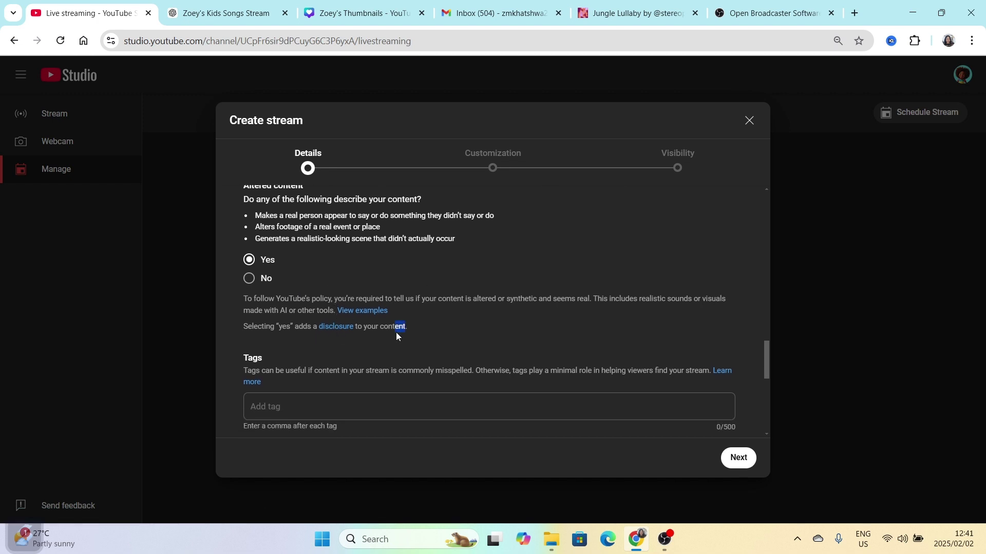
left_click(434, 338)
- Add the tags "kidslive" and "toddlerssingalong" to the stream
scroll(284, 298, "down", 3)
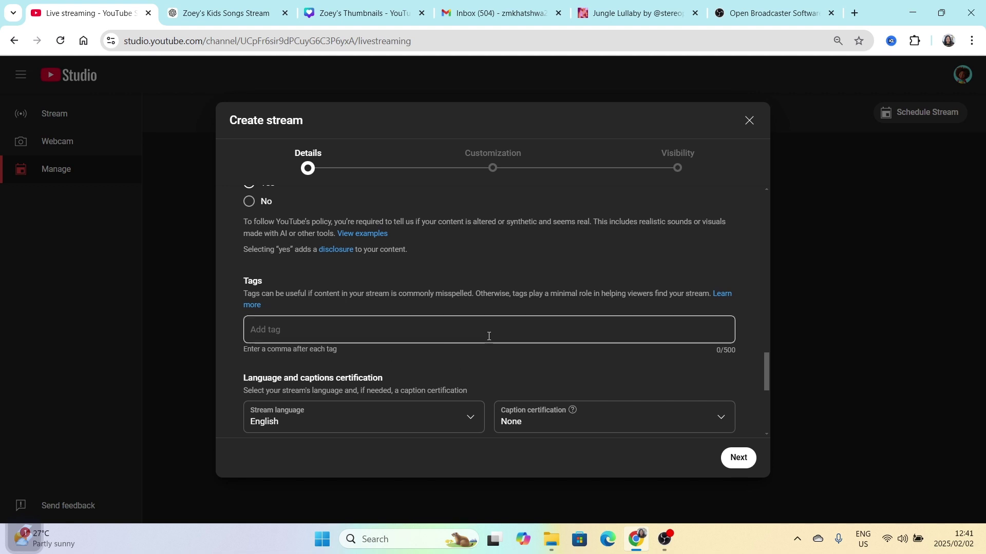
left_click(375, 333)
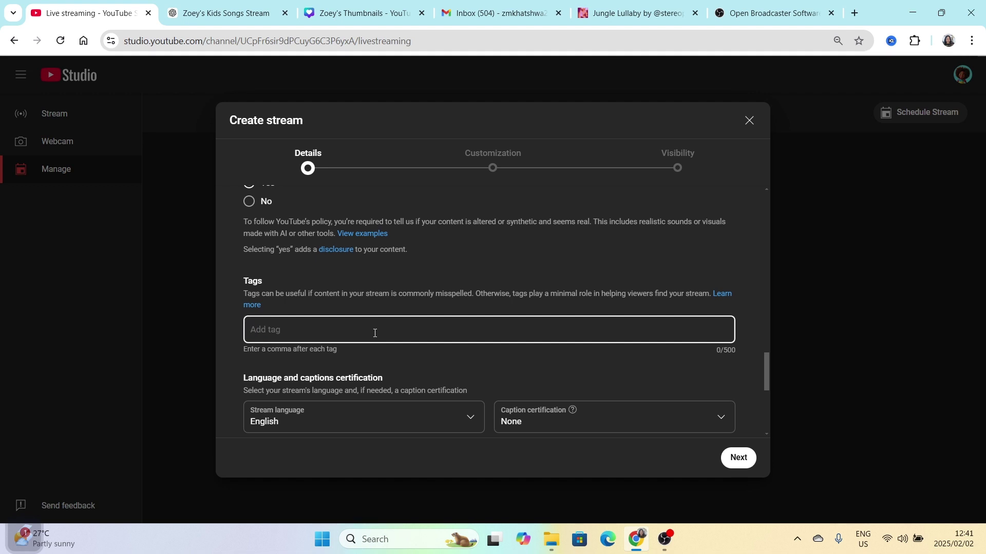
type("kidslive,to")
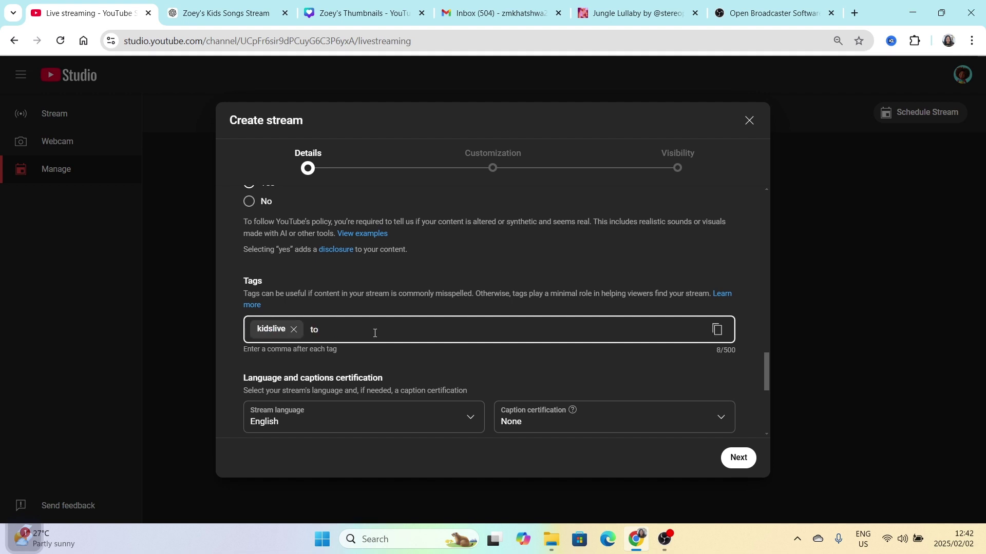
type("ddlerssingalong,")
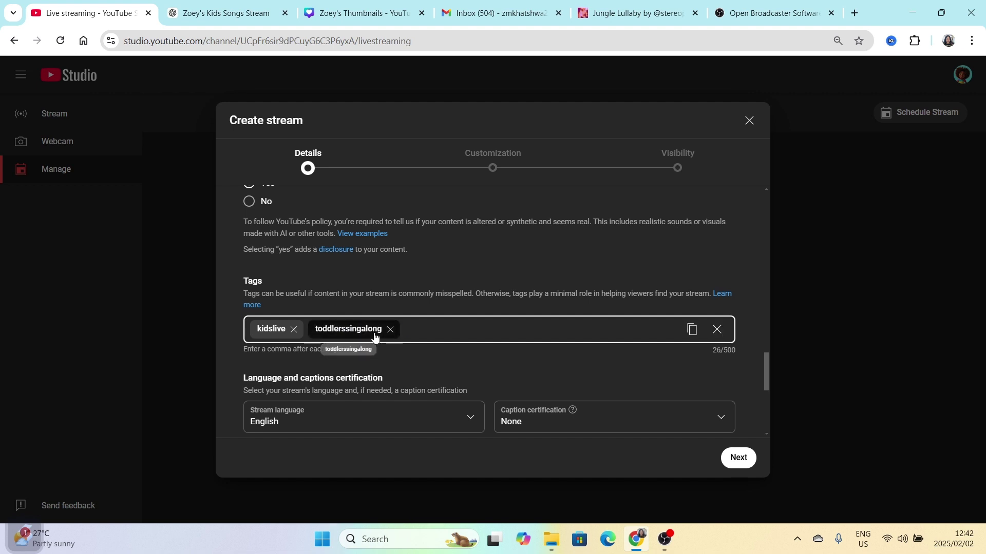
right_click(375, 338)
left_click(494, 349)
- Review the language, license and comment settings of the stream and proceed to the Customization stage
scroll(360, 325, "down", 2)
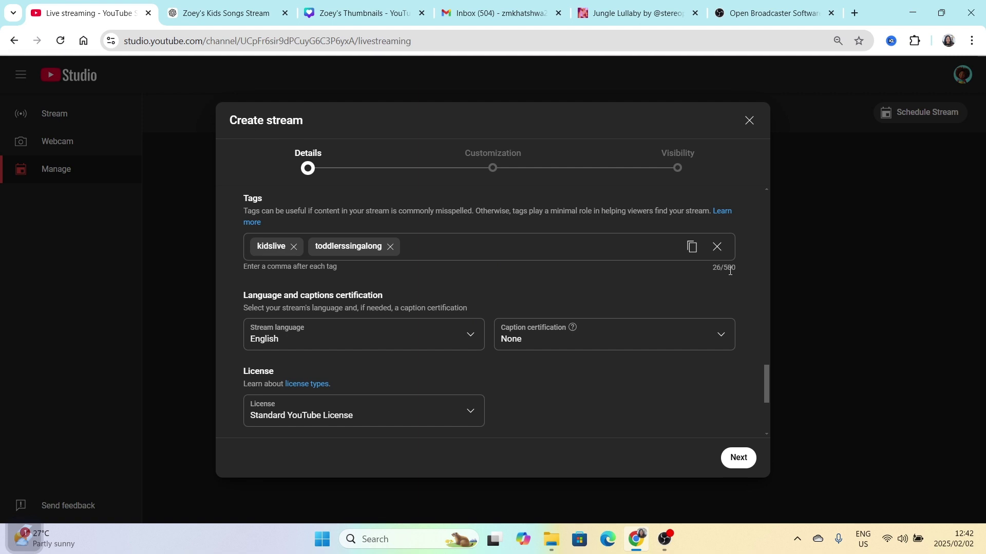
scroll(550, 293, "down", 2)
scroll(478, 321, "down", 2)
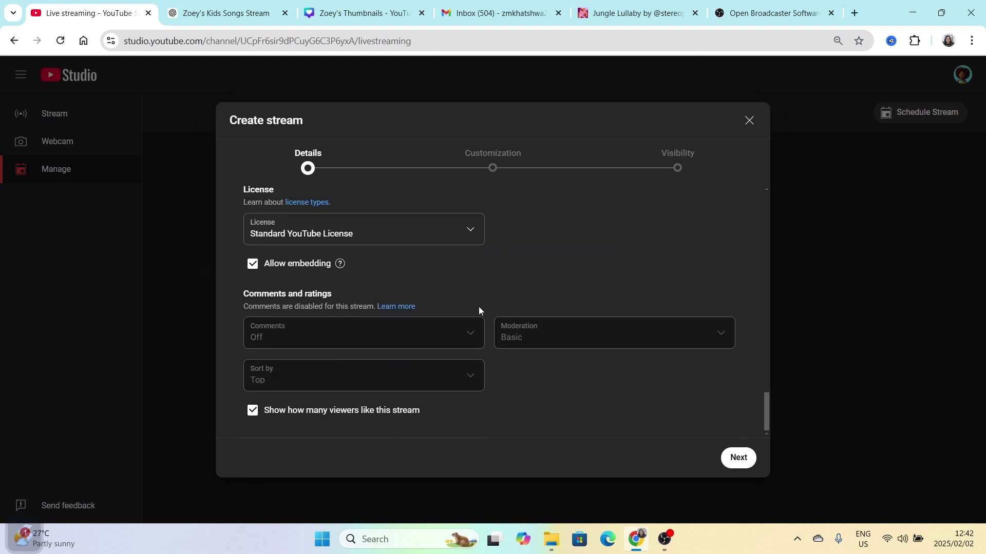
scroll(462, 384, "up", 2)
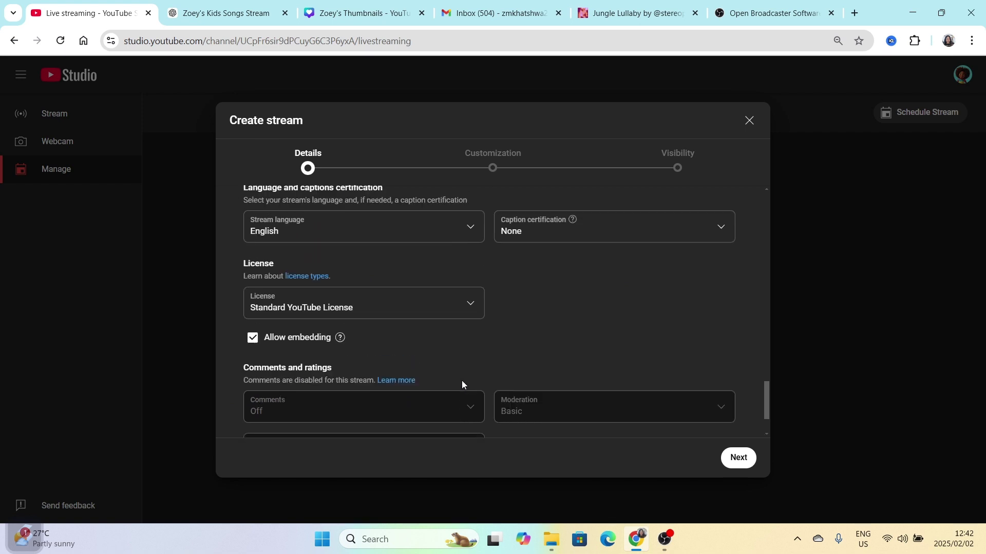
left_click(739, 458)
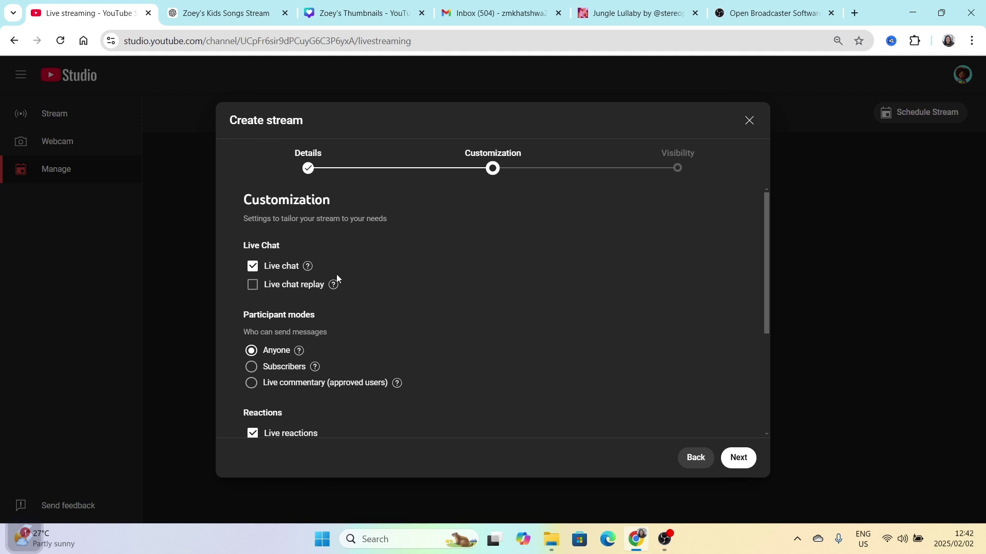
- Examine the live chat, participant mode, reaction and message delay options for the stream
scroll(301, 295, "down", 1)
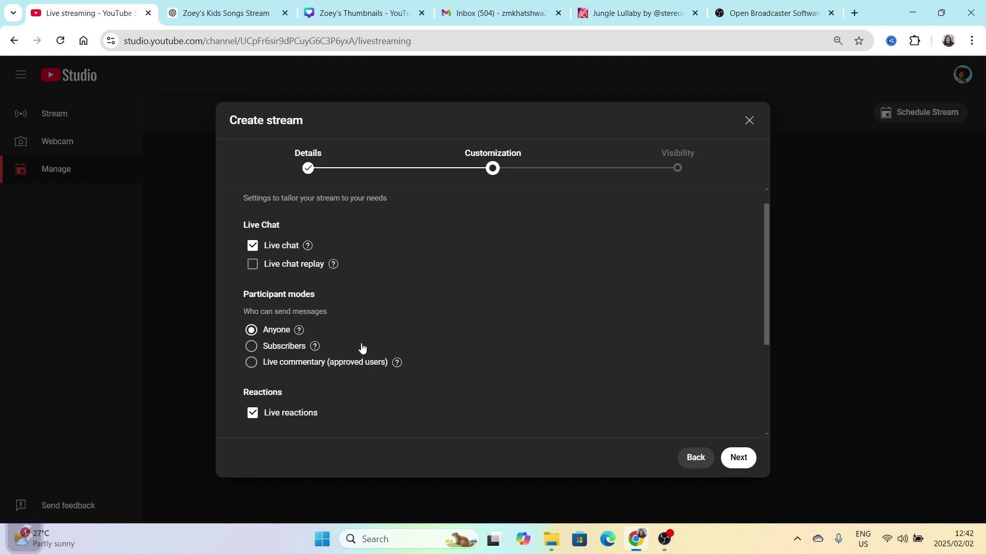
scroll(363, 308, "down", 1)
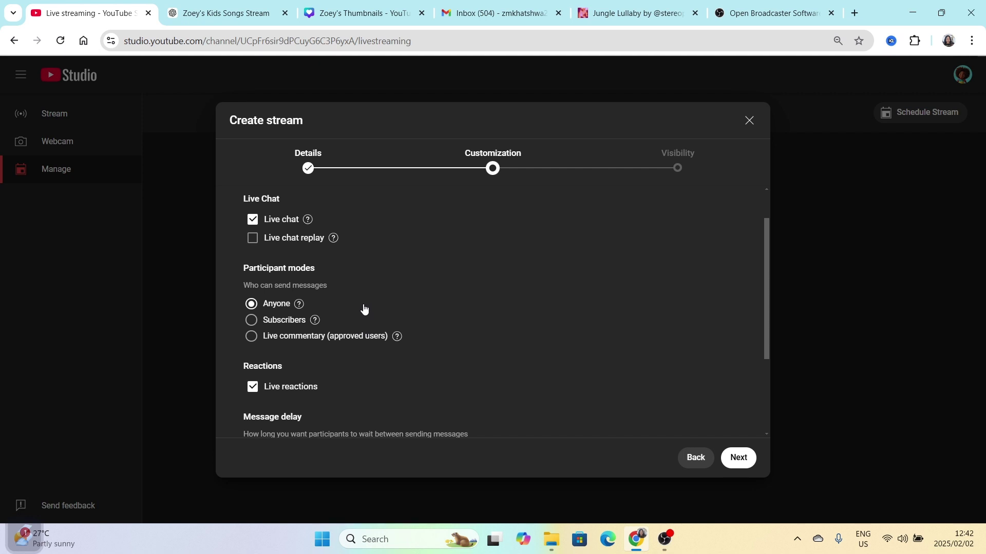
scroll(358, 291, "down", 1)
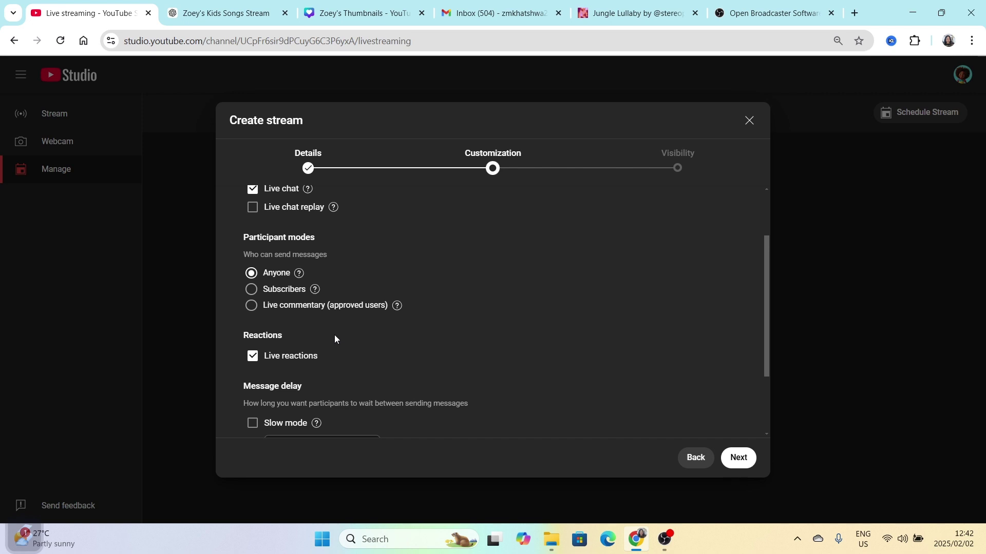
scroll(329, 329, "down", 1)
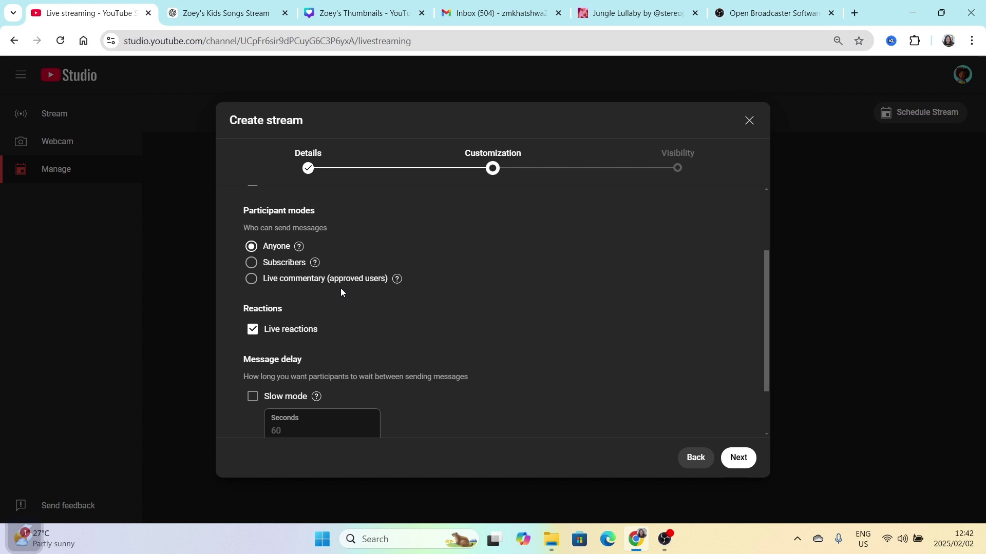
scroll(339, 289, "up", 1)
scroll(339, 291, "down", 3)
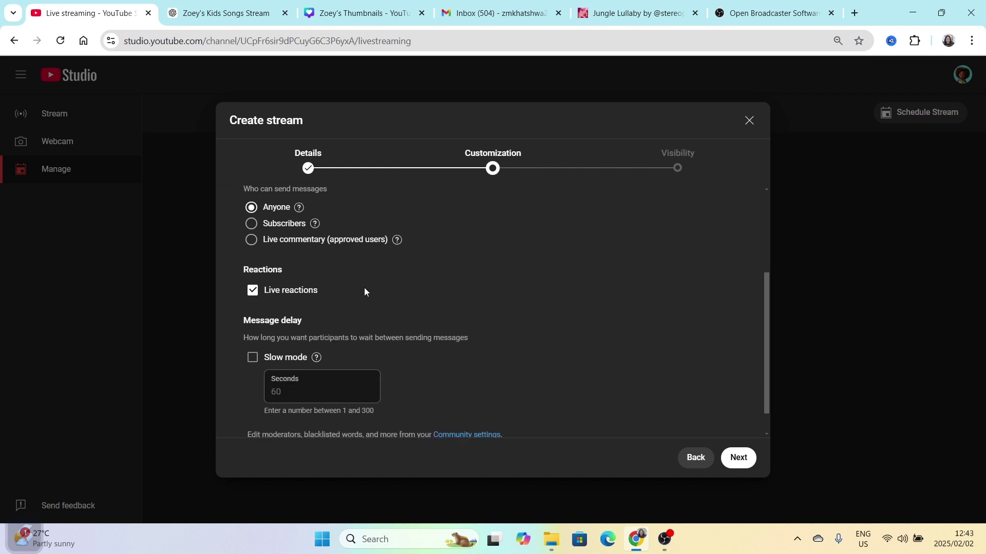
scroll(260, 280, "down", 2)
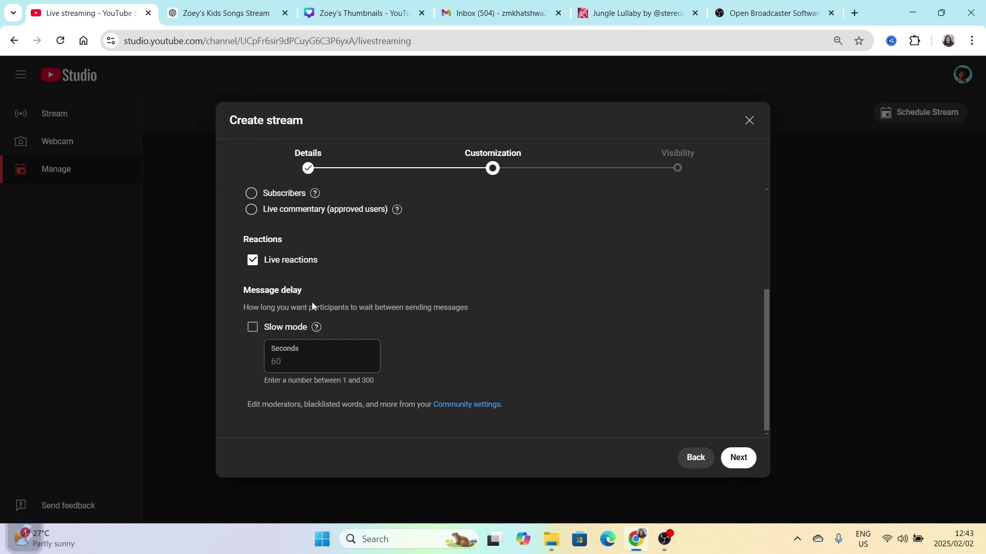
scroll(312, 302, "up", 4)
- Try slow mode for the live chat with a message delay of 300 seconds and turn it off again
scroll(290, 390, "down", 3)
left_click(254, 332)
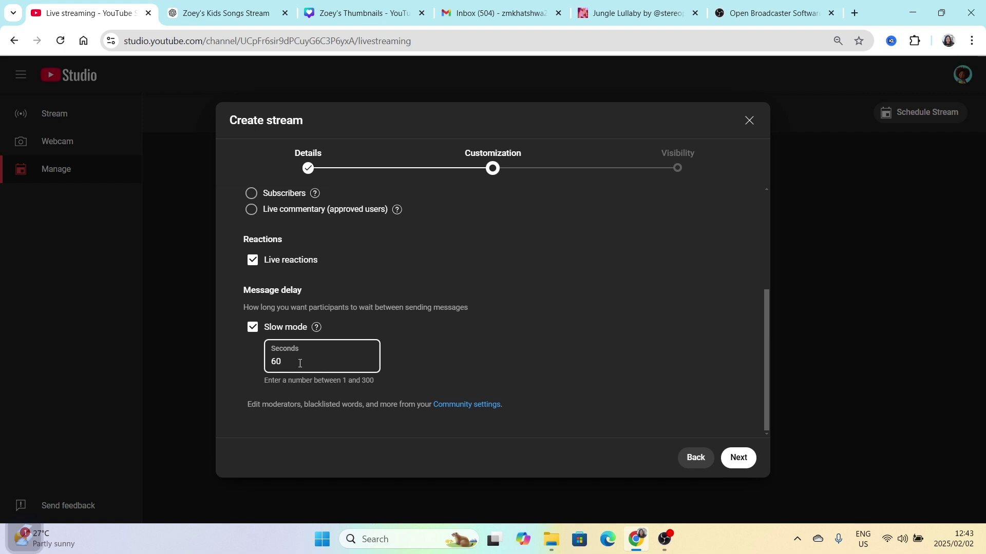
left_click_drag(300, 363, 273, 363)
left_click(430, 348)
left_click_drag(287, 362, 259, 364)
key("Tab")
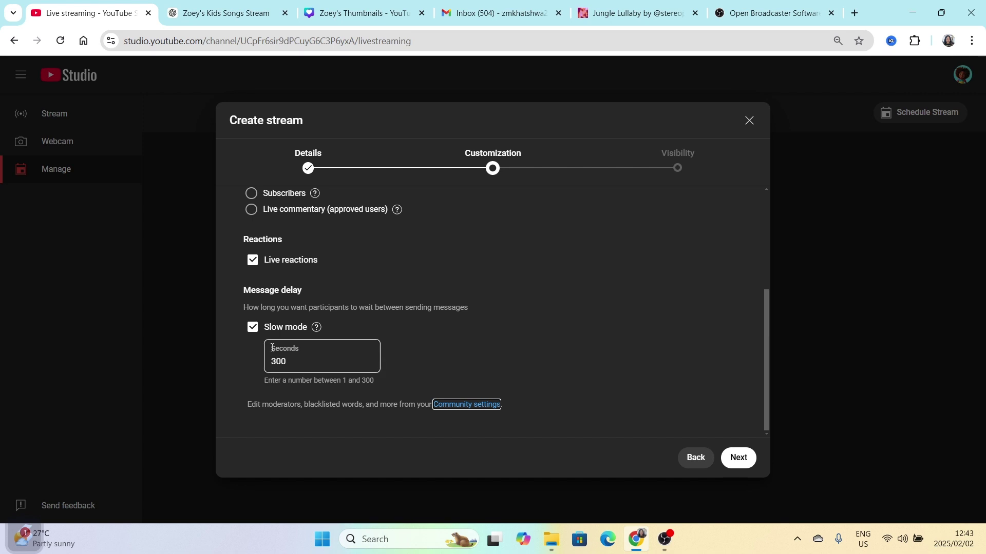
left_click(252, 328)
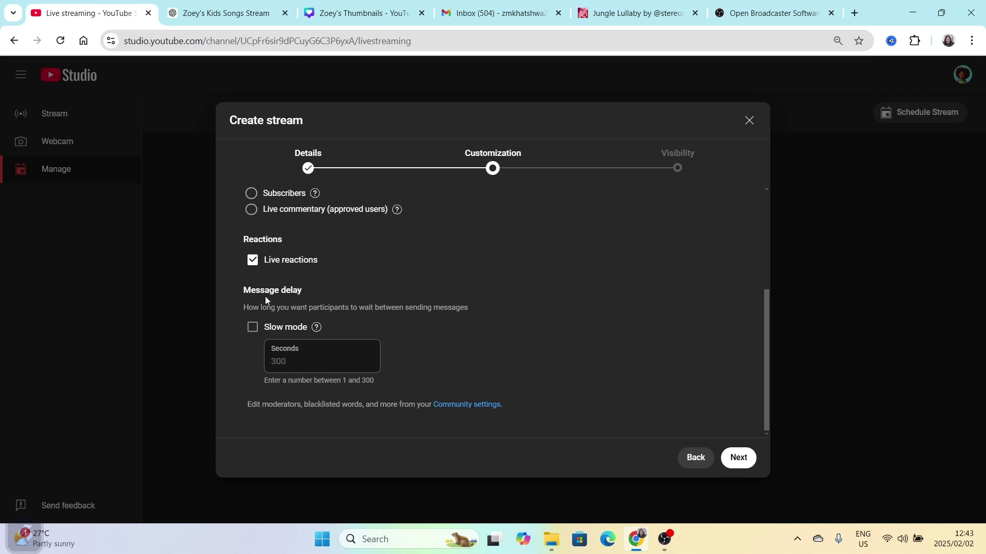
- Proceed to the Visibility stage and set the stream's visibility to Private
left_click(734, 459)
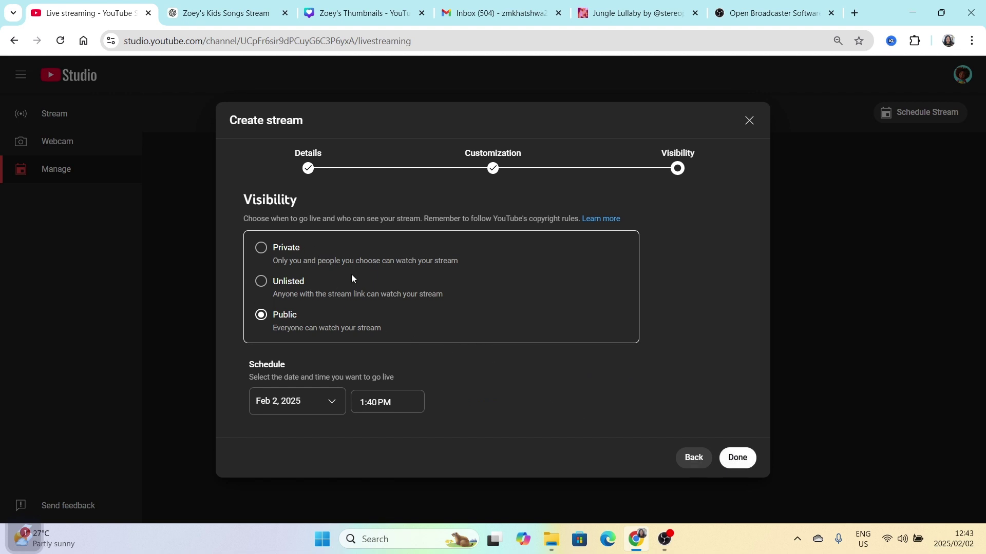
left_click(283, 248)
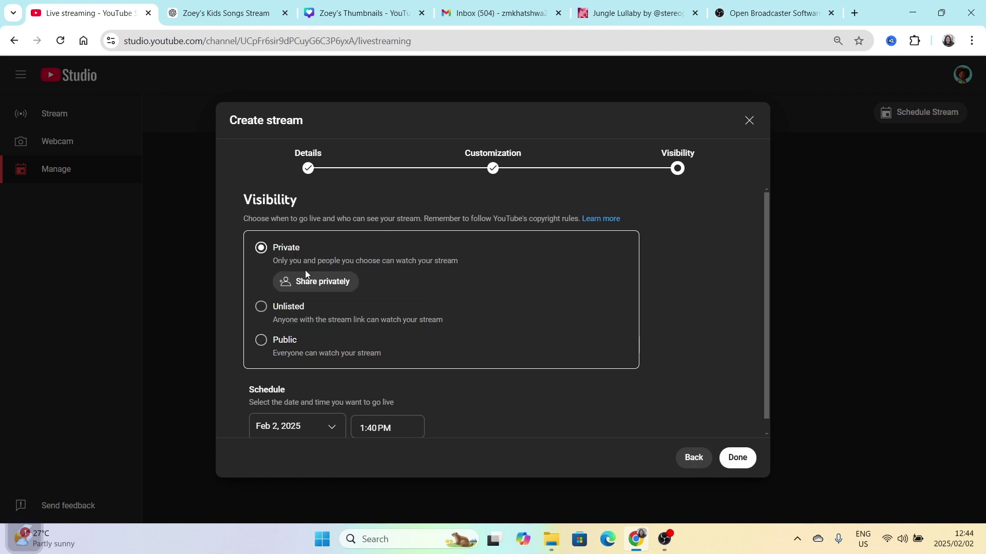
- Set the stream's visibility to Public and its scheduled date to Feb 3, 2025
left_click(288, 343)
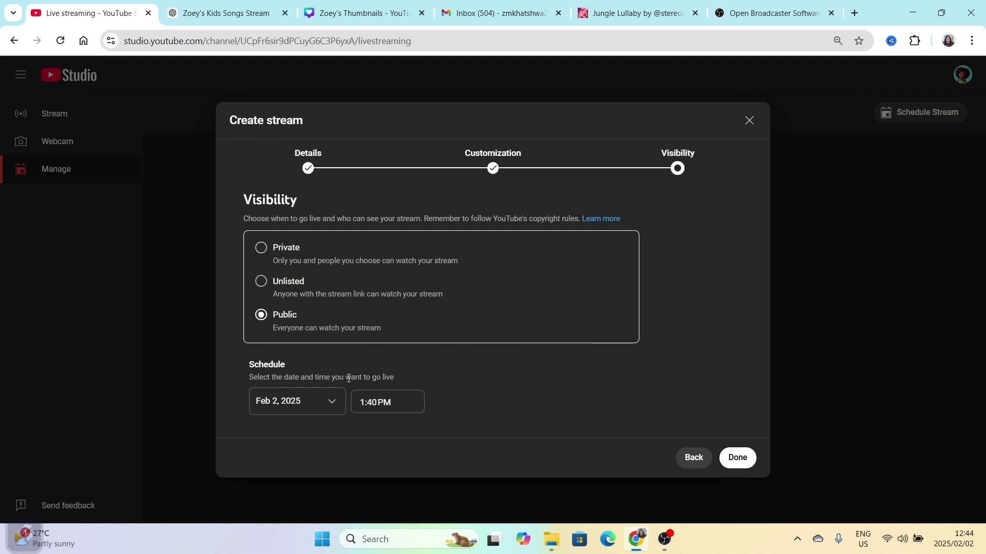
left_click(331, 402)
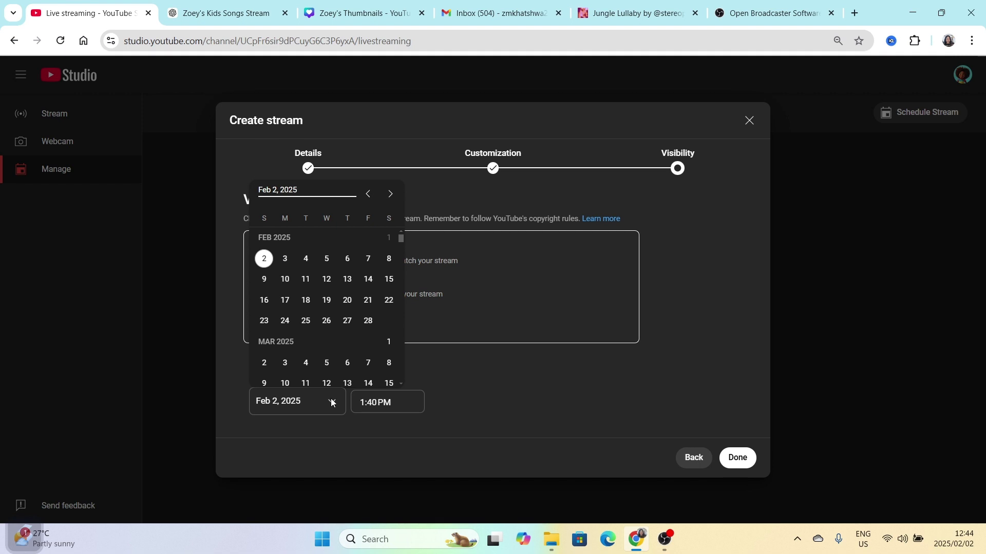
left_click(266, 264)
left_click(329, 399)
left_click(285, 265)
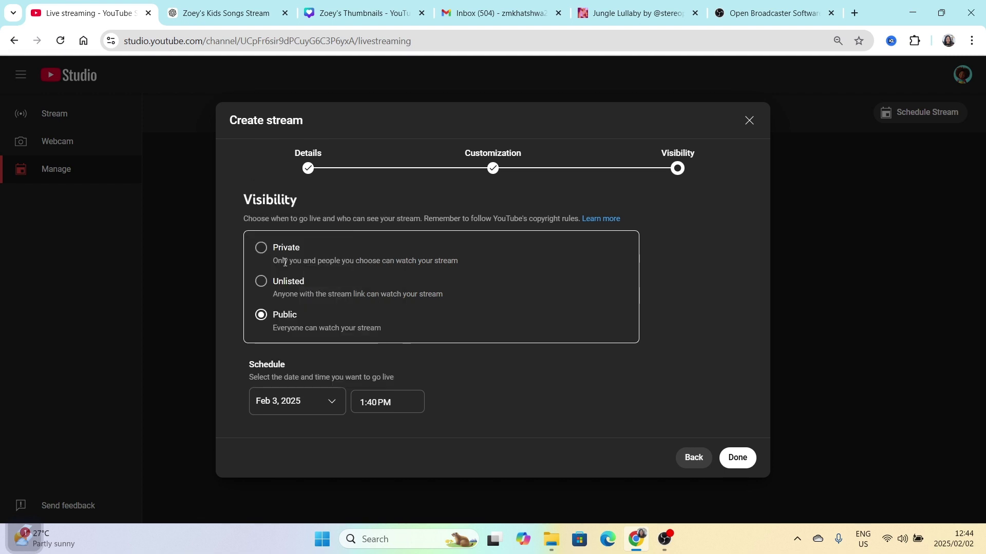
- Set the scheduled start time to 2:00 PM and finish creating the stream
left_click(403, 404)
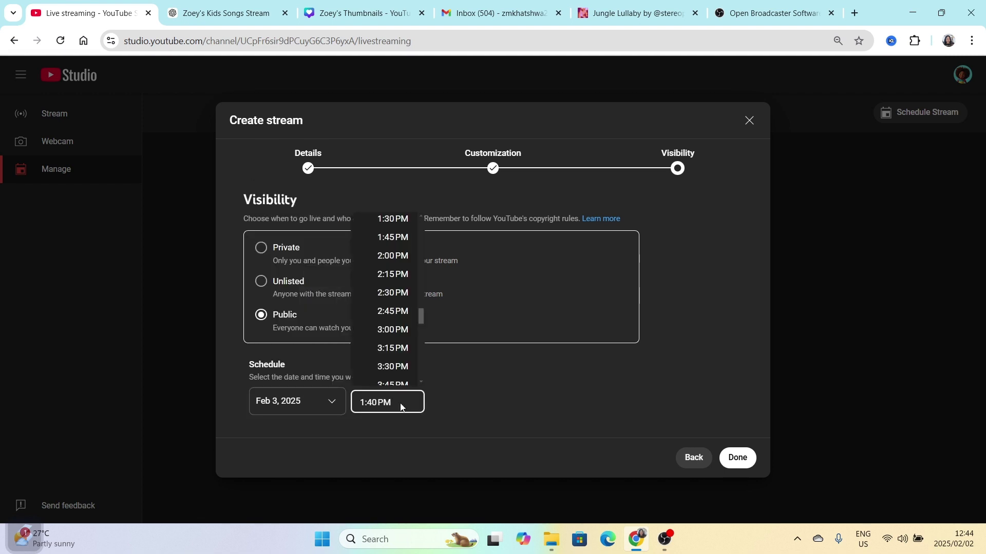
left_click(396, 254)
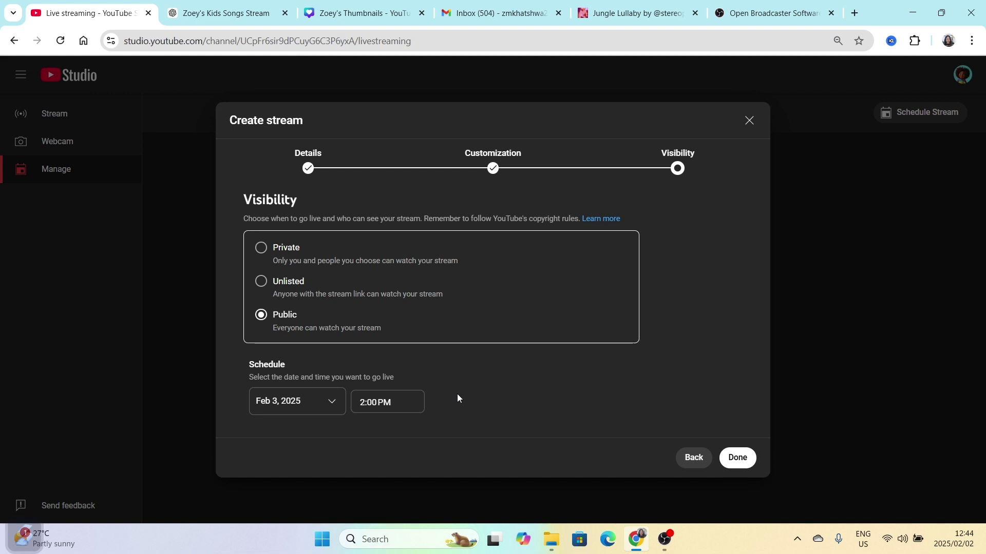
left_click(739, 456)
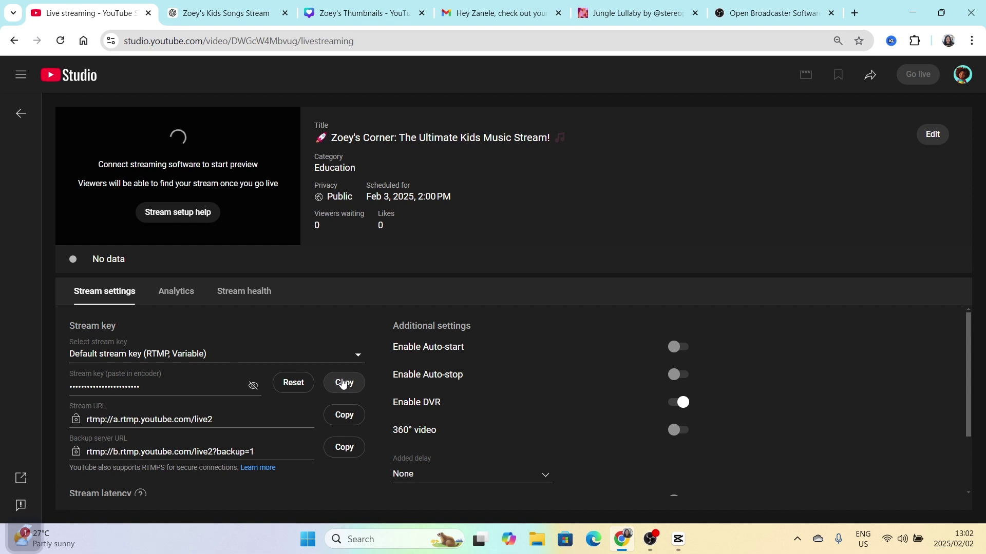
- Copy the YouTube stream key, switch to OBS and open its Stream settings
left_click(343, 384)
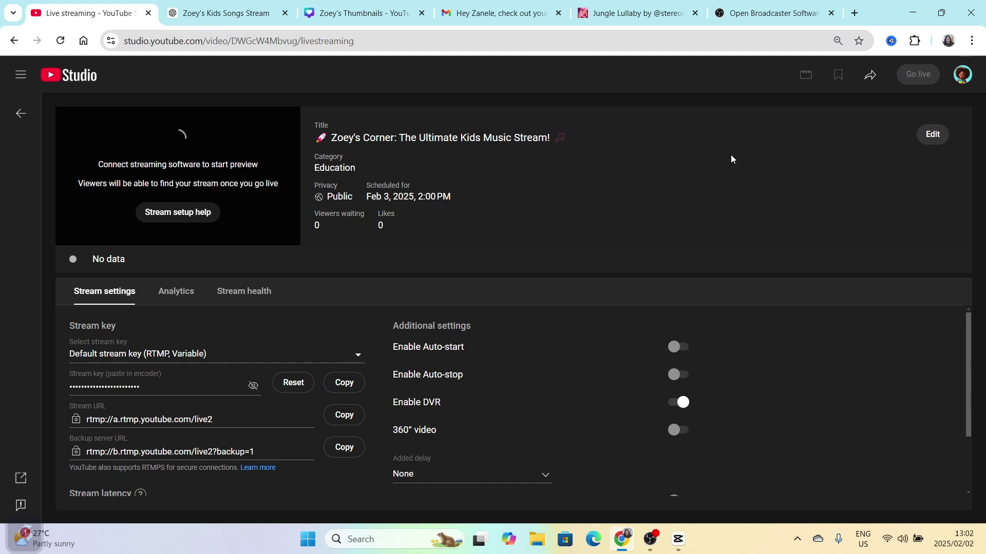
left_click(349, 384)
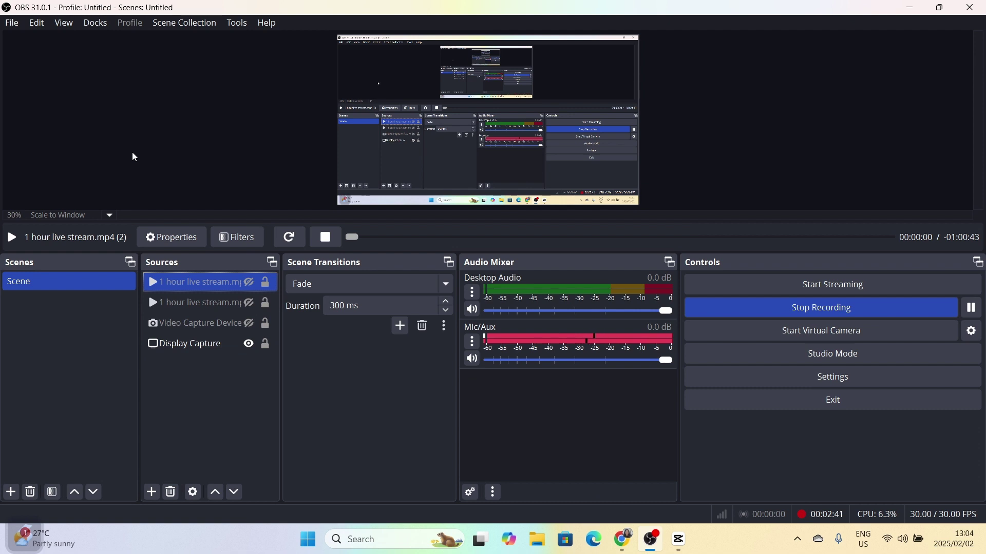
left_click(13, 24)
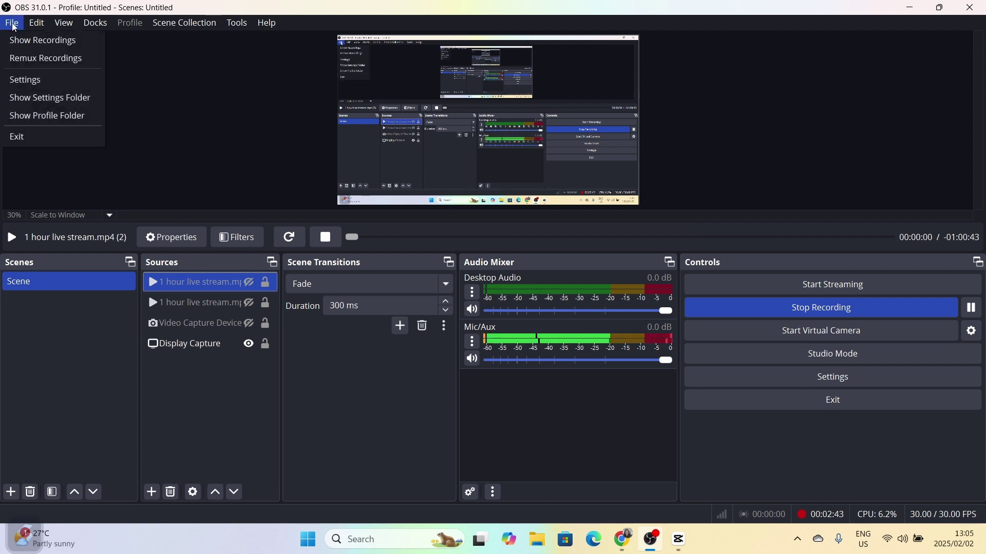
left_click(24, 81)
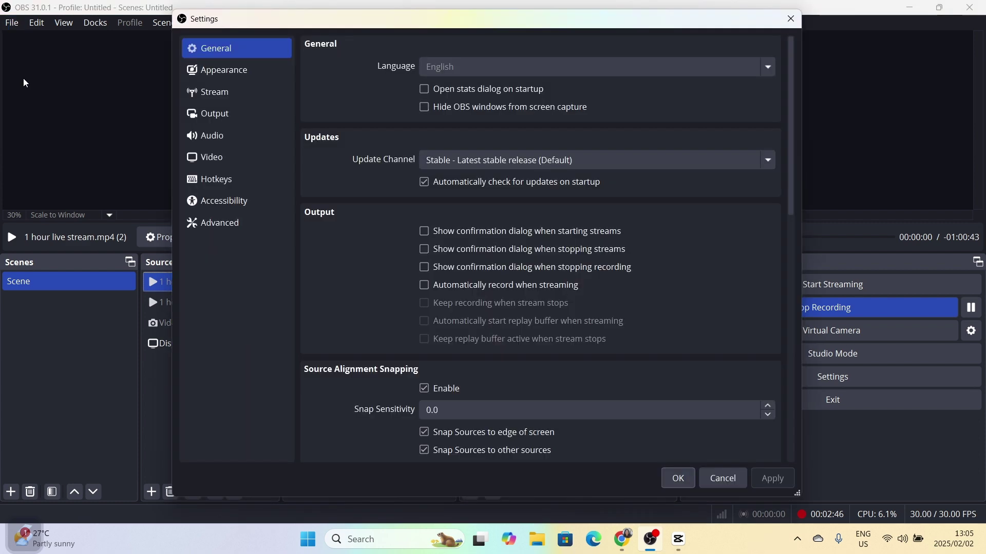
left_click(210, 95)
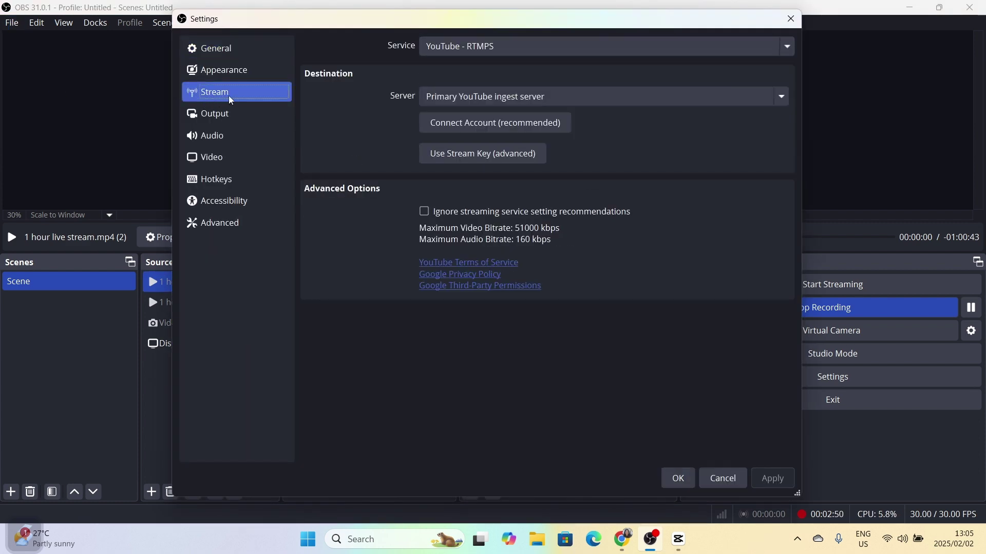
- Choose YouTube - RTMPS as the streaming service and Primary YouTube ingest server as the server
left_click(786, 55)
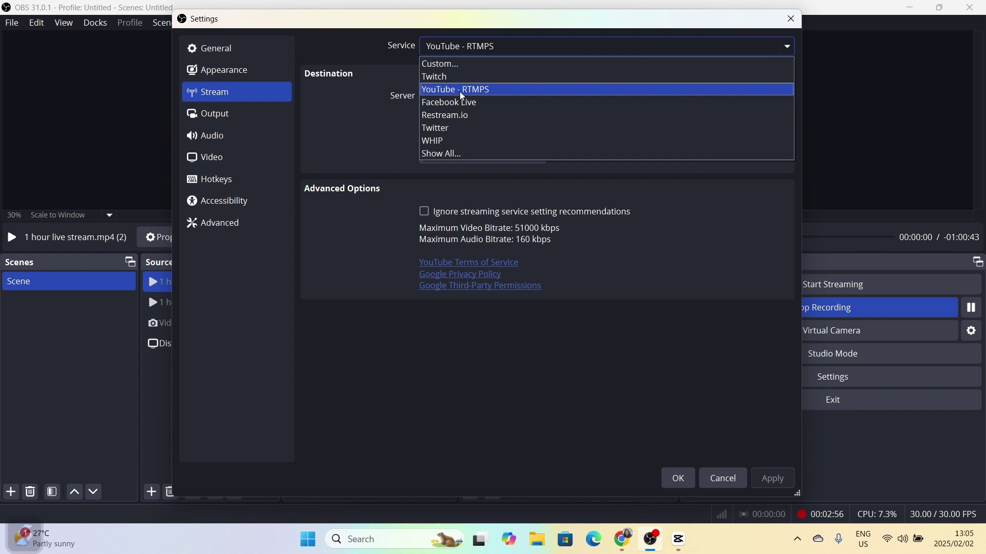
left_click(494, 91)
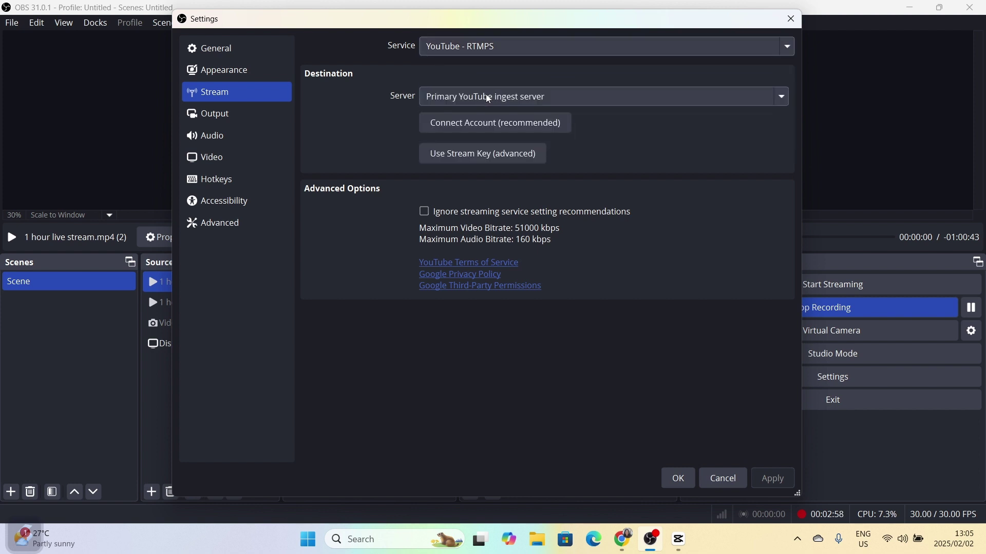
left_click(781, 98)
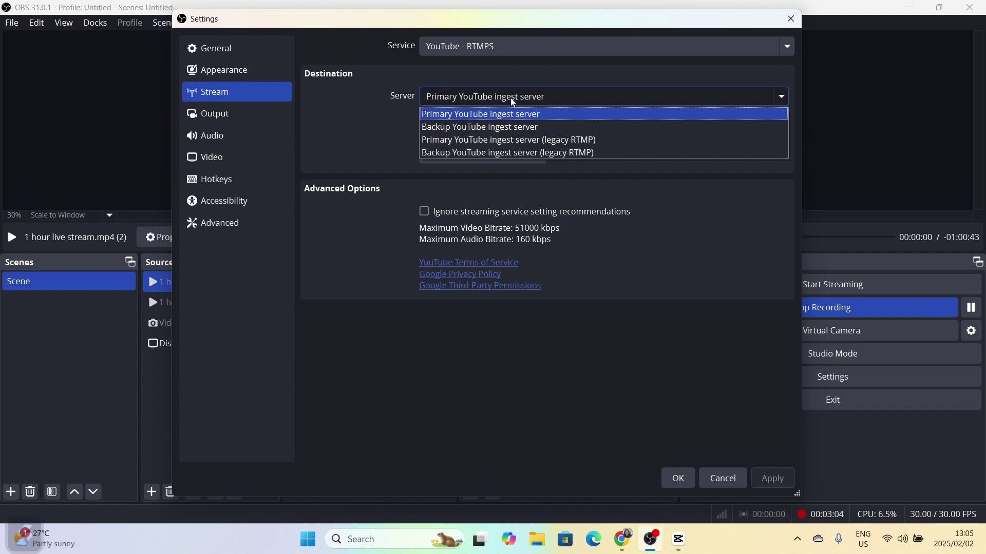
left_click(530, 114)
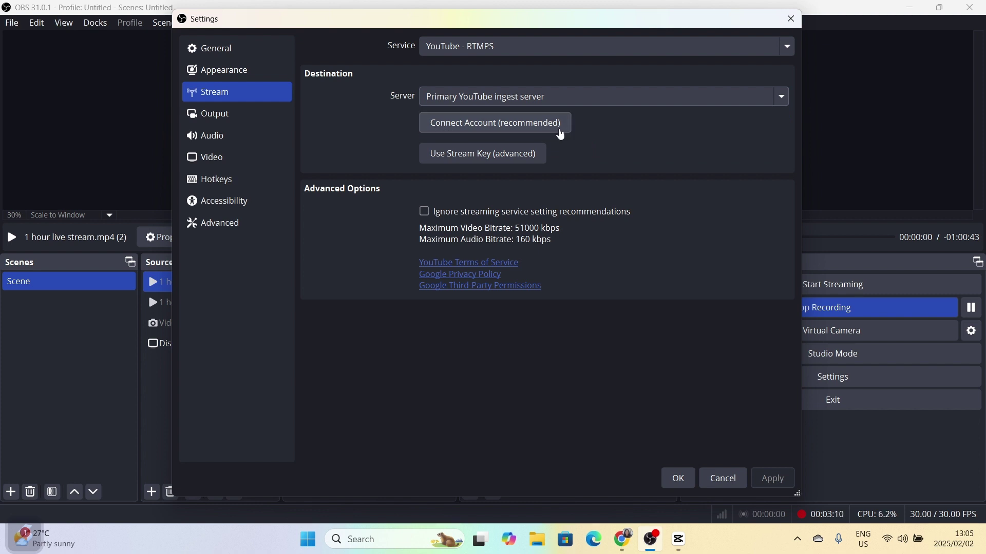
- Use a stream key for the connection, replace it with the copied YouTube stream key and save the settings
left_click(460, 154)
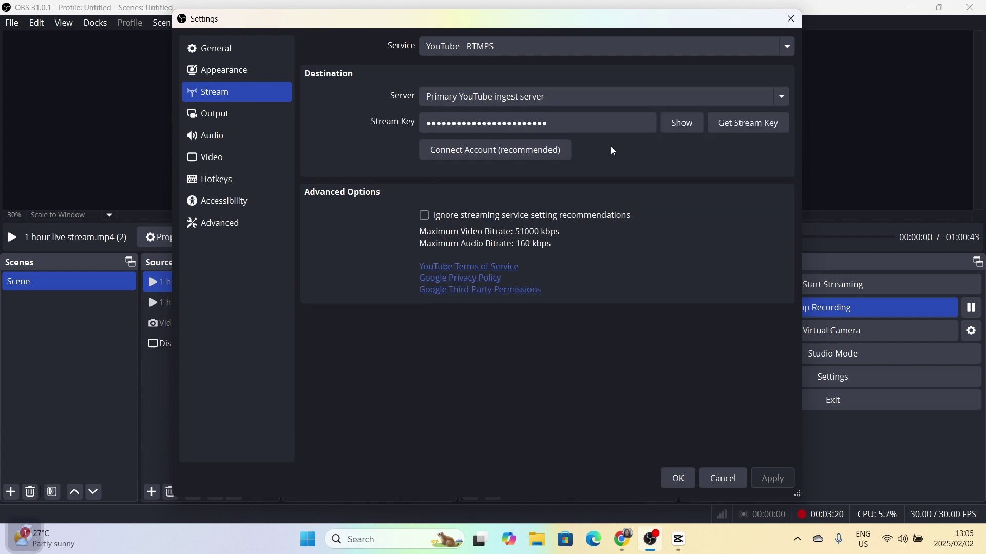
left_click(655, 131)
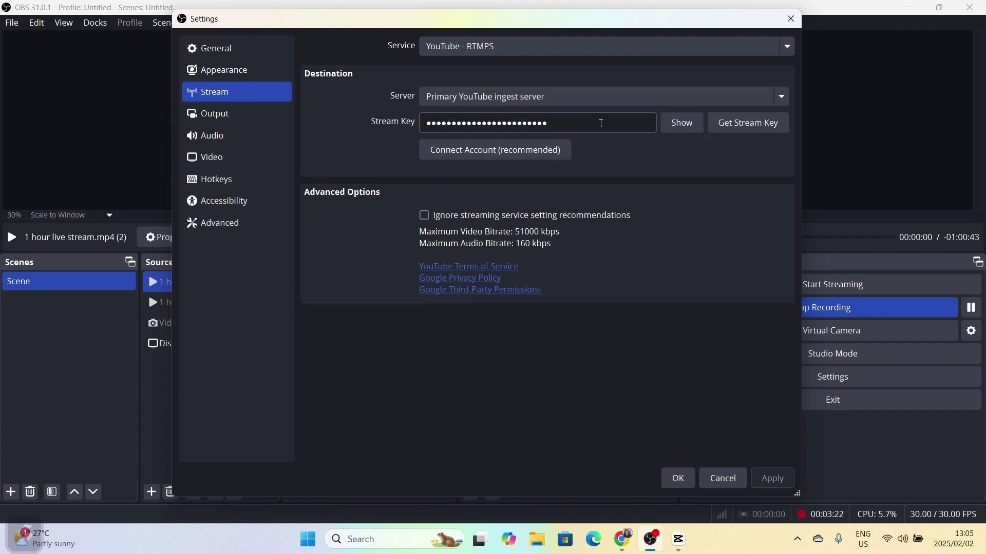
left_click_drag(601, 124, 405, 126)
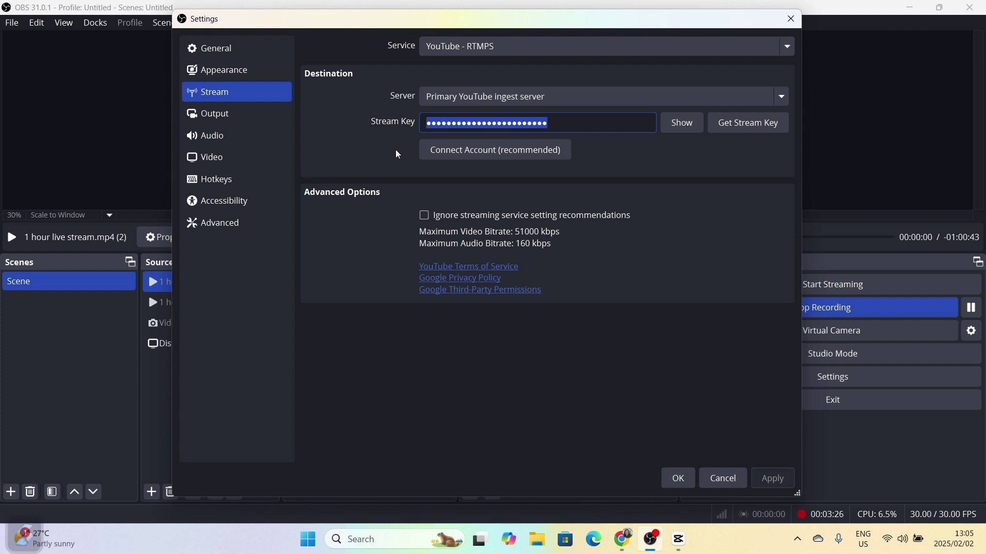
key("ctrl+v")
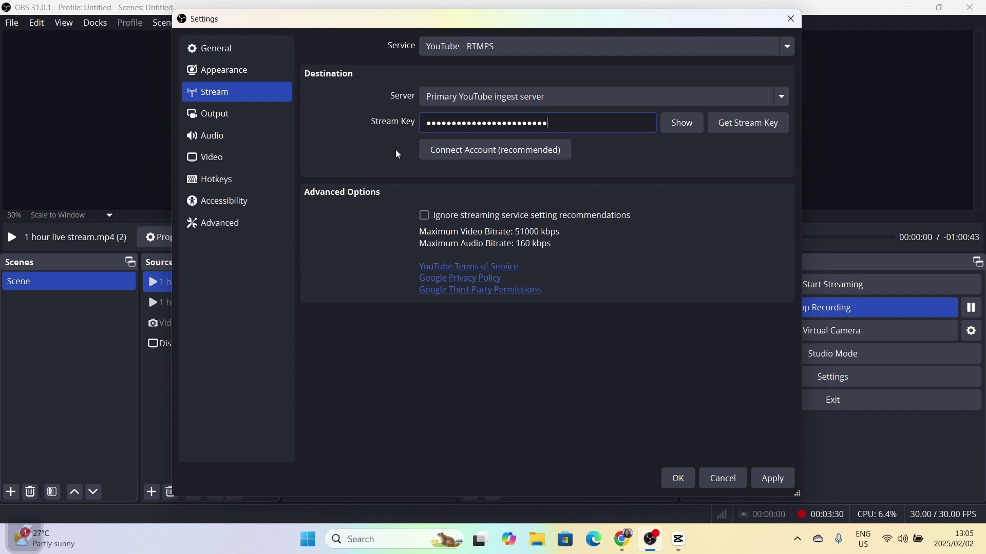
left_click(777, 482)
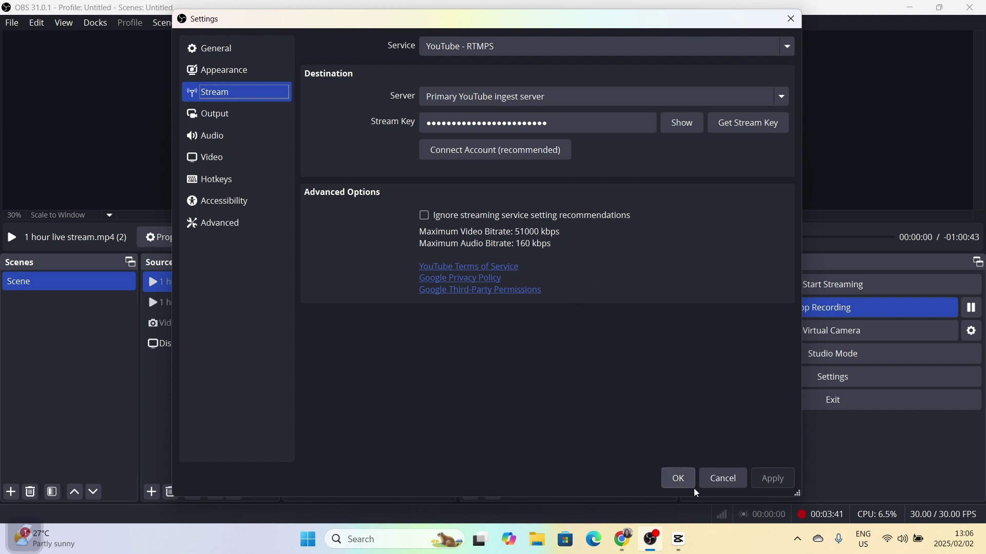
left_click(678, 489)
left_click(677, 483)
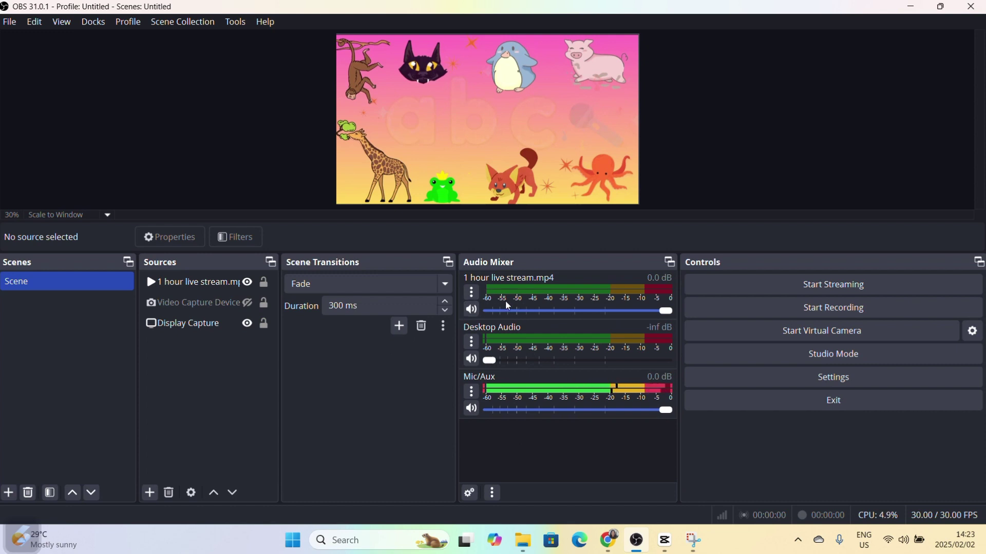
- Select the 1 hour live stream.mp4 source and lower the Desktop Audio and Mic/Aux volumes to -inf dB
left_click(226, 288)
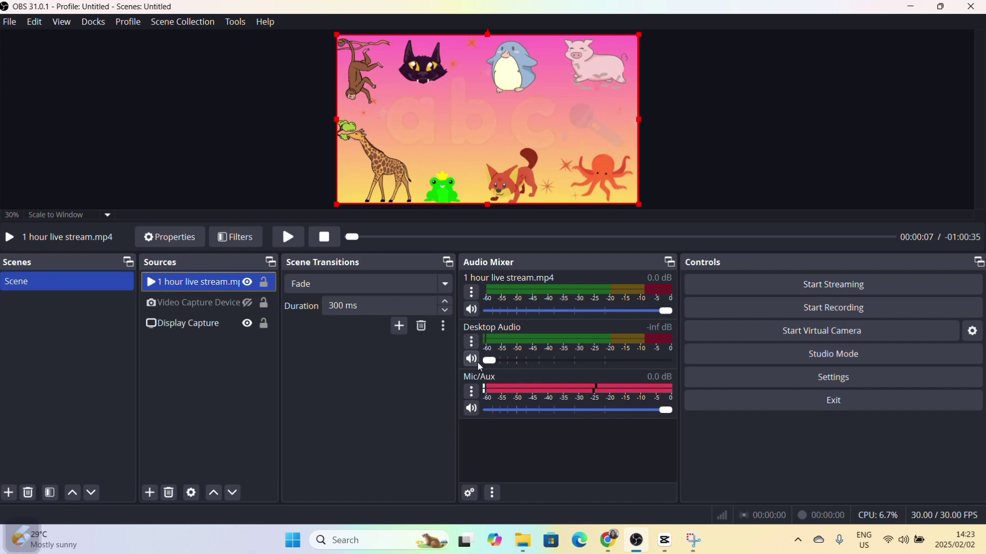
left_click_drag(492, 361, 470, 363)
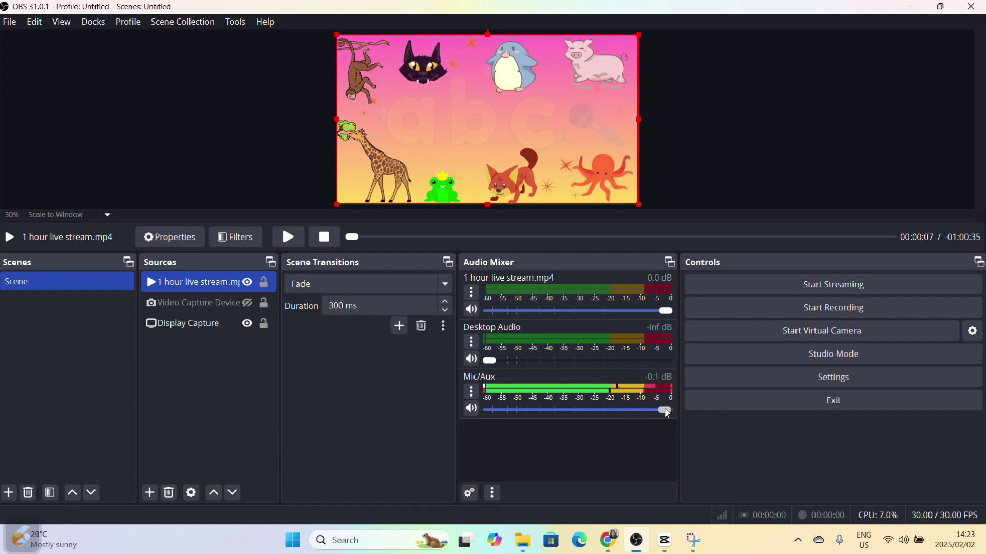
left_click_drag(667, 414, 483, 414)
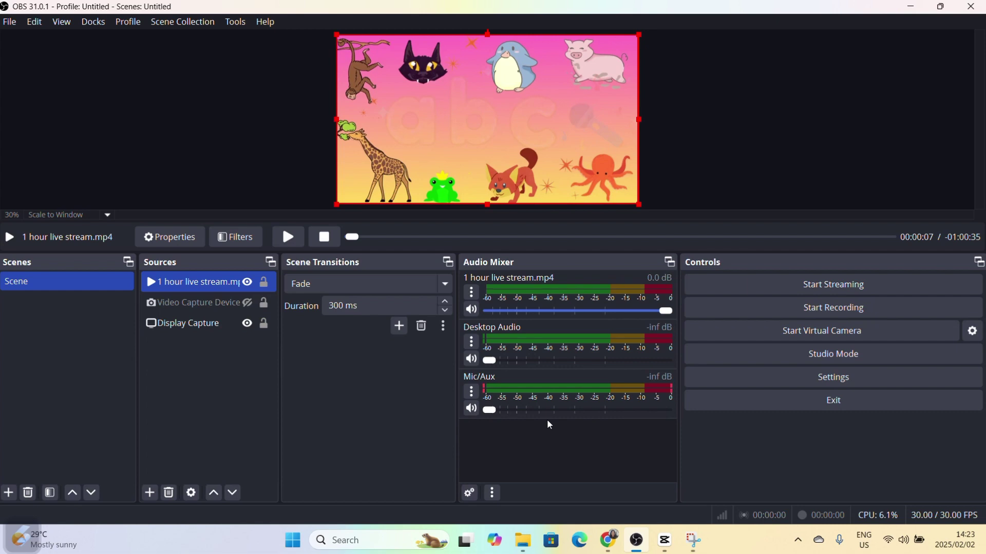
- Start streaming the video from OBS, and end the live stream in YouTube Studio
left_click(843, 286)
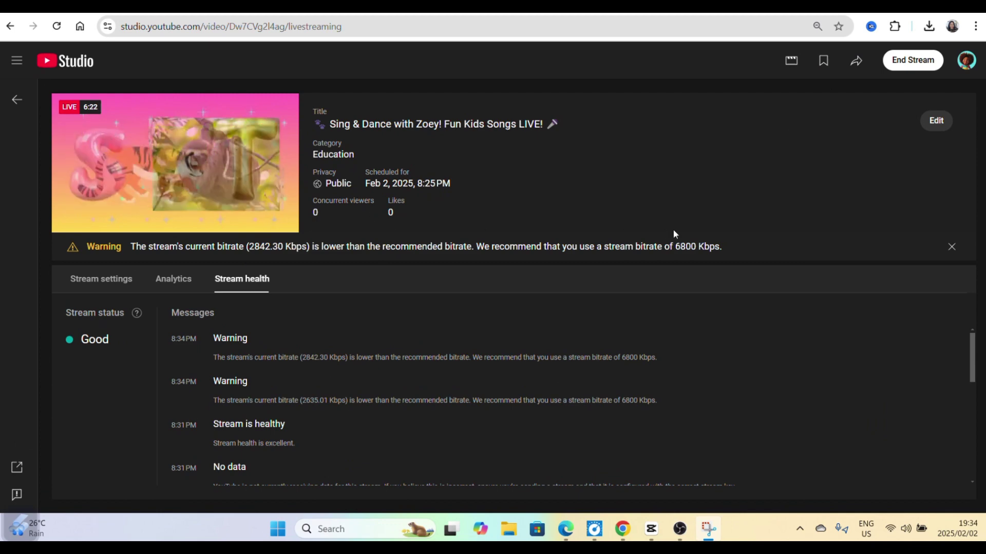
left_click(913, 60)
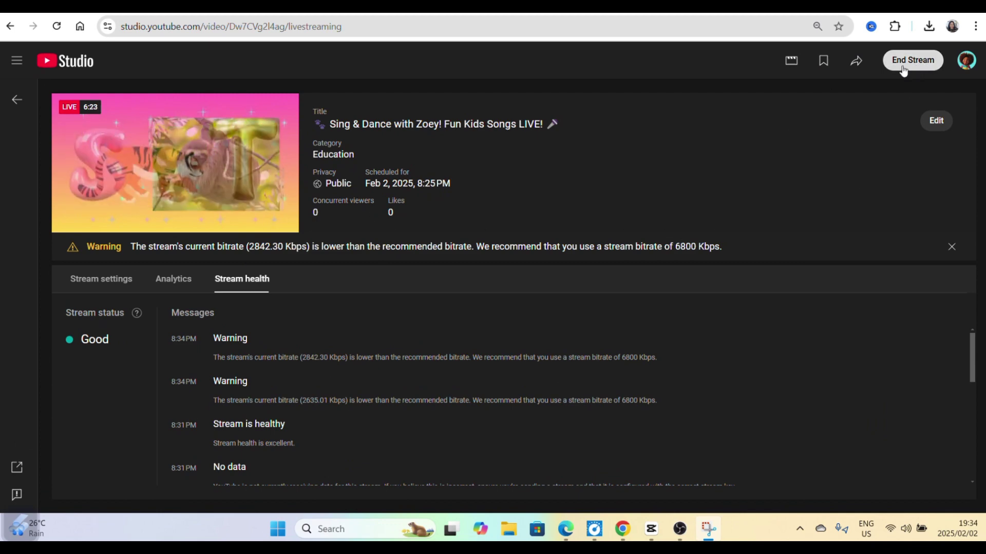